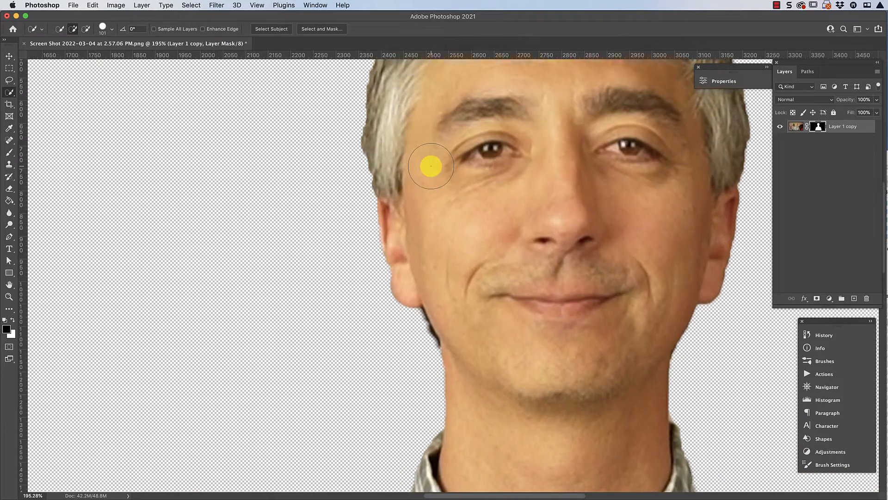
# - Target the layer mask of Layer 1 copy and set up a 79 px Brush with 0% hardness
pyautogui.scroll(5, 430, 166)
pyautogui.scroll(4, 430, 166)
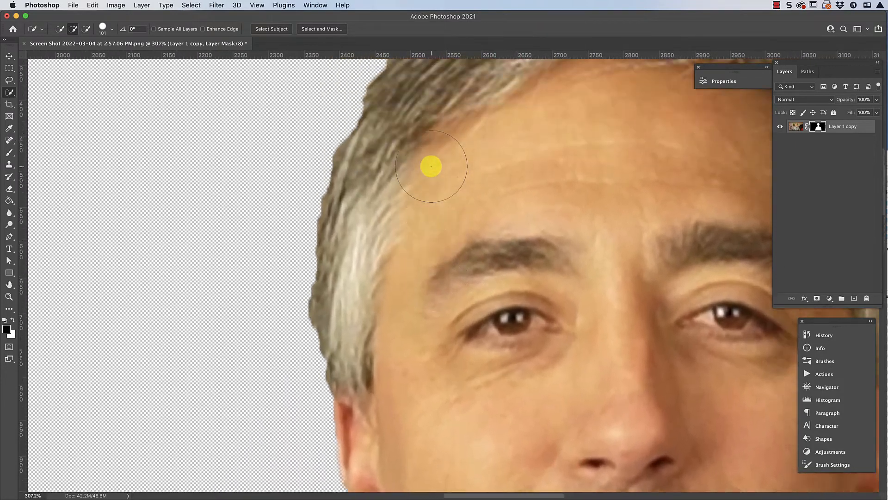
pyautogui.scroll(2, 418, 179)
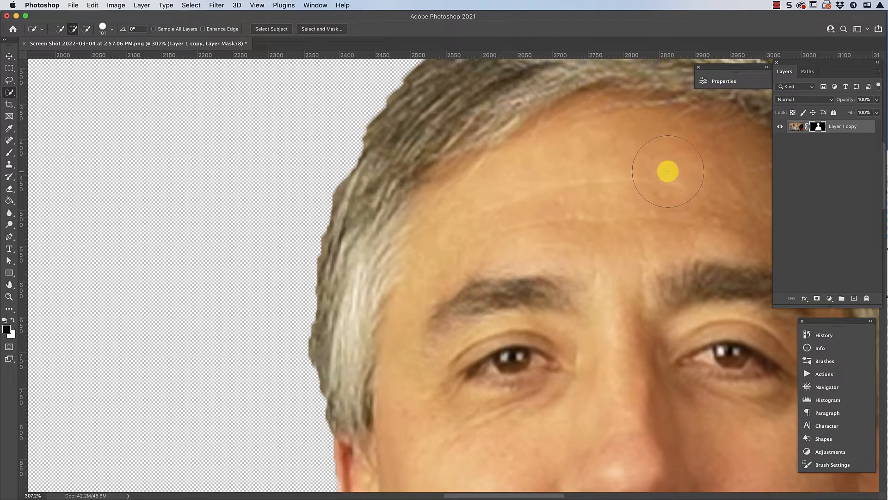
pyautogui.click(817, 129)
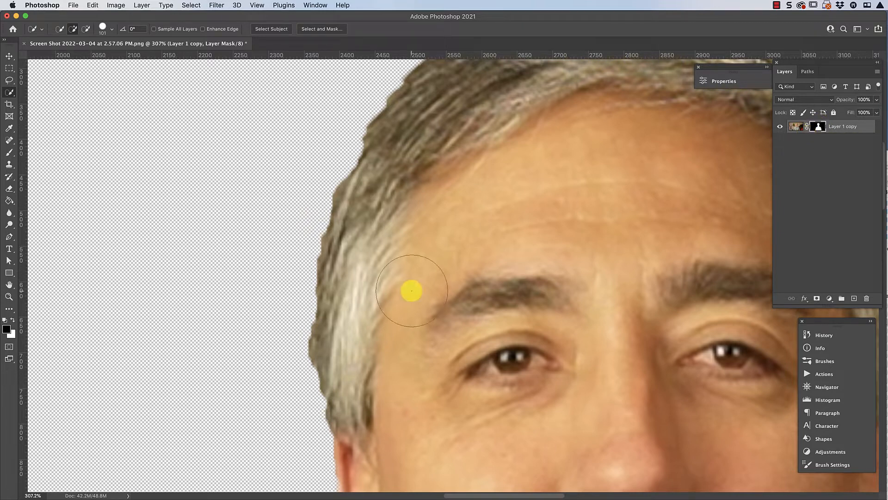
pyautogui.click(7, 156)
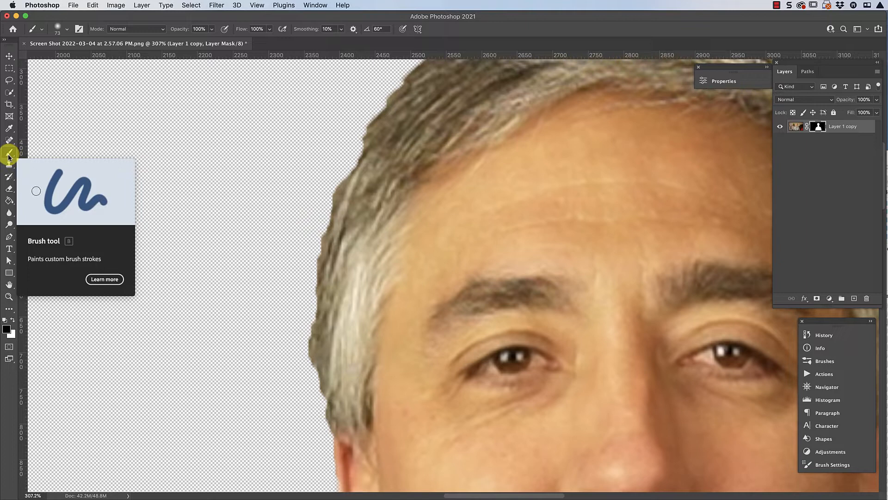
pyautogui.click(66, 31)
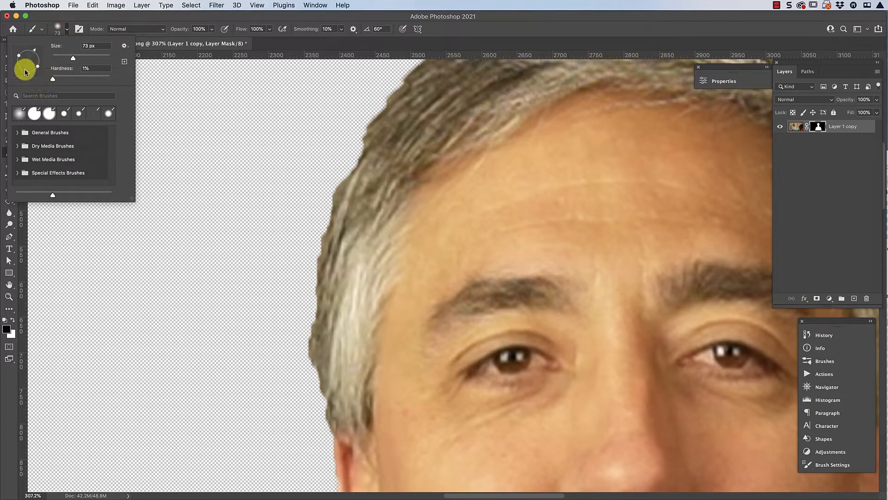
pyautogui.moveTo(74, 59); pyautogui.dragTo(75, 58)
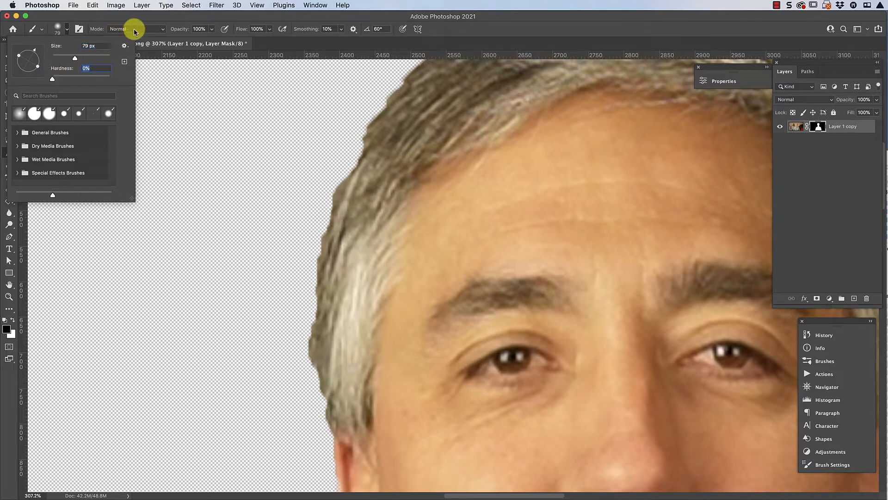
pyautogui.click(144, 18)
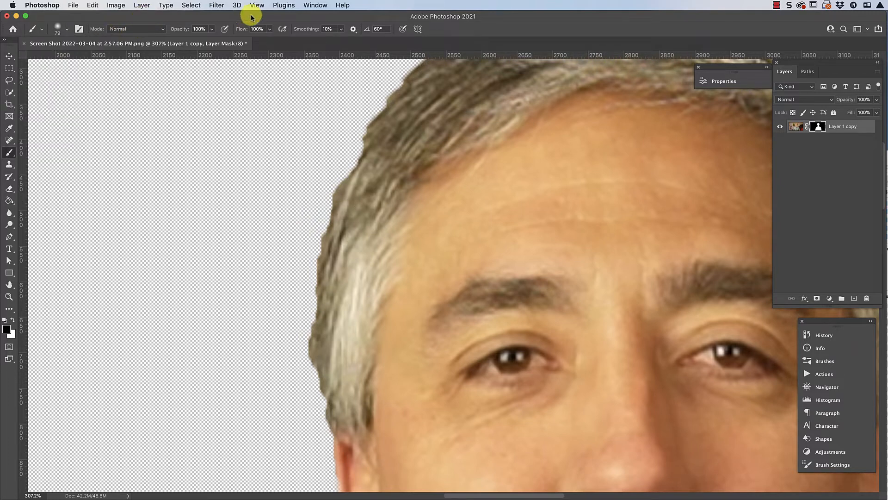
# - Show the Brush Settings and move their collapsed panel group onto the empty canvas beside the tools
pyautogui.click(324, 5)
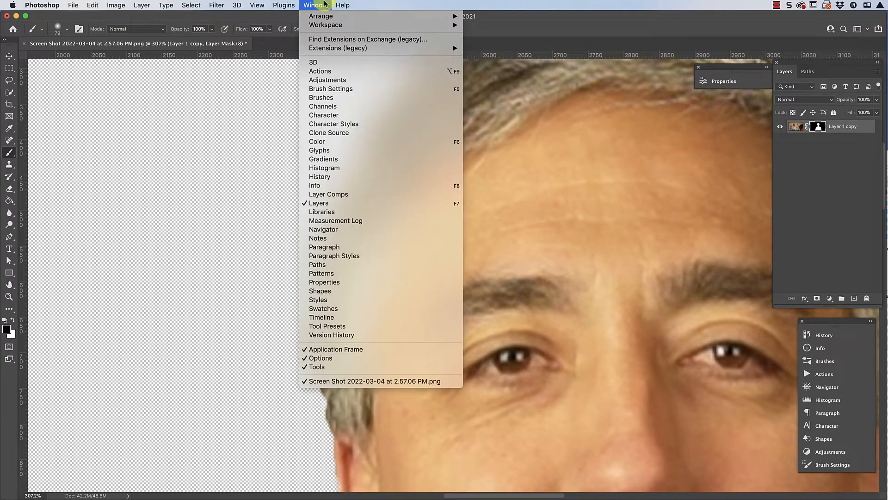
pyautogui.click(326, 97)
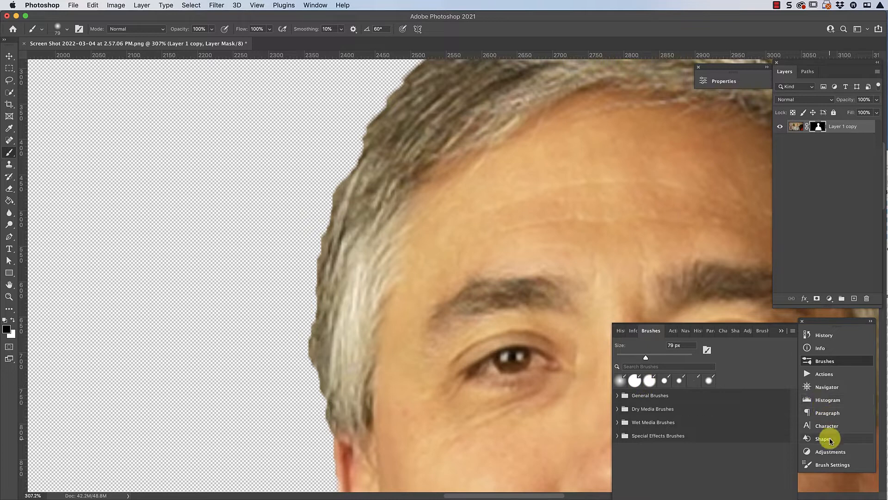
pyautogui.click(831, 464)
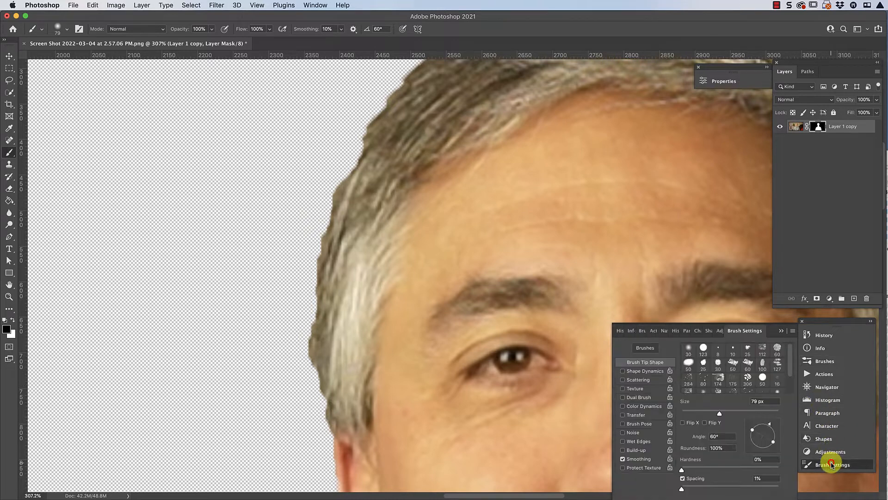
pyautogui.click(311, 5)
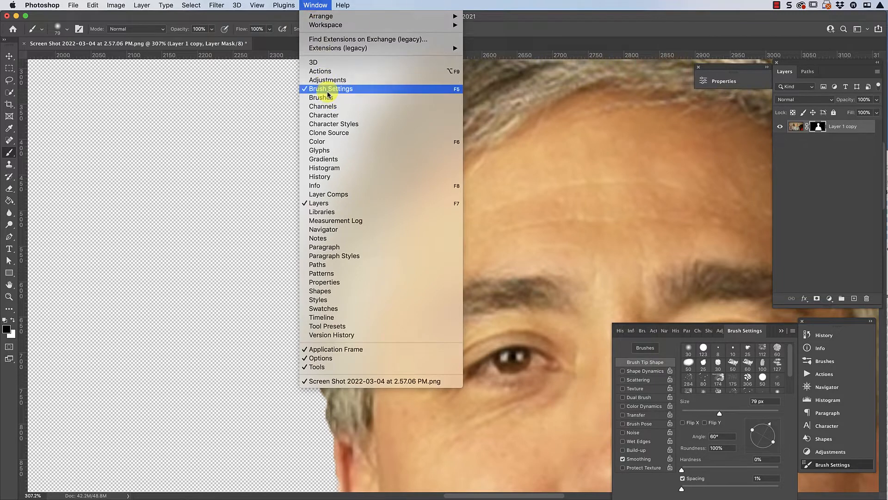
pyautogui.click(827, 318)
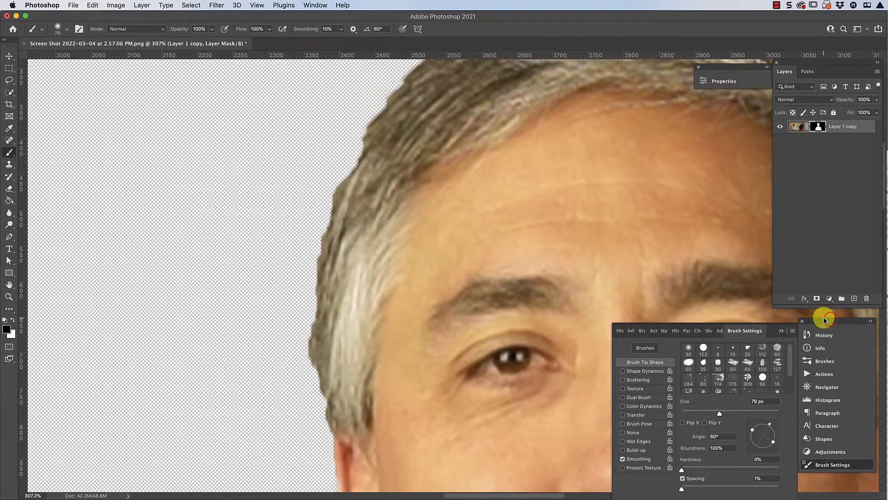
pyautogui.moveTo(826, 318)
pyautogui.mouseDown()
pyautogui.moveTo(457, 180)
pyautogui.moveTo(130, 87)
pyautogui.moveTo(68, 88)
pyautogui.mouseUp()
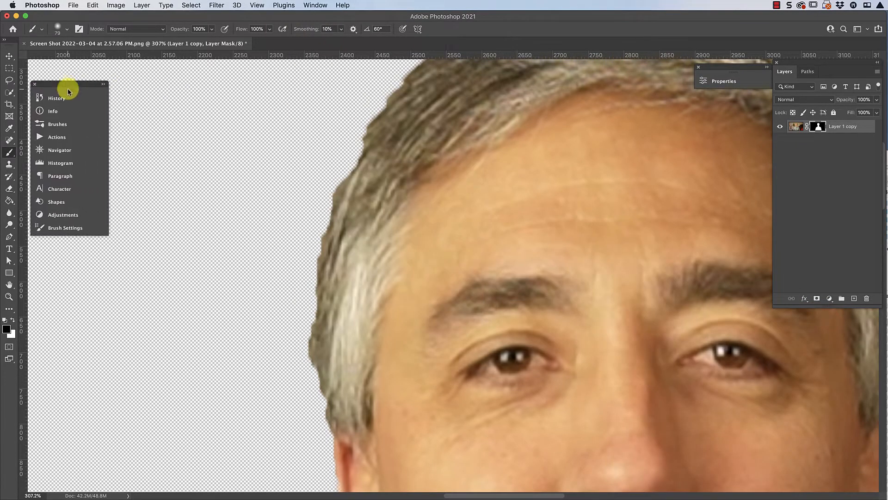
pyautogui.click(60, 229)
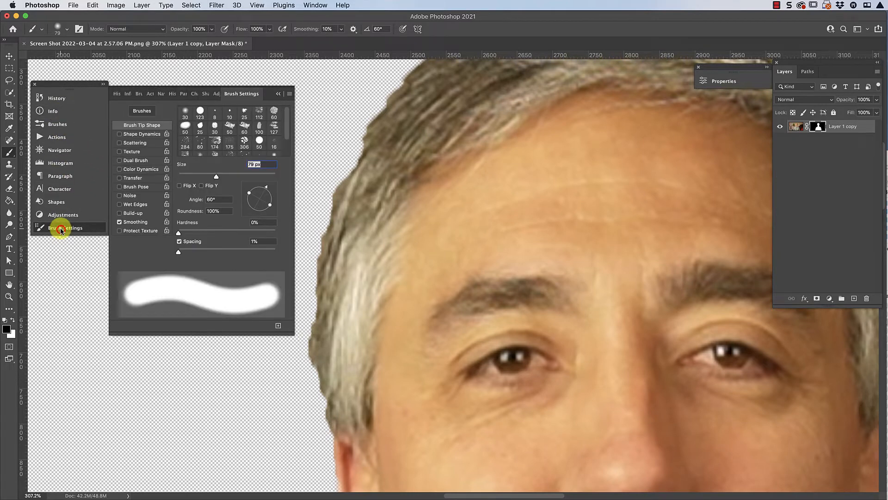
# - Set the brush hardness to 15% and toggle Shape Dynamics on and off again to compare the stroke
pyautogui.moveTo(178, 252)
pyautogui.mouseDown()
pyautogui.moveTo(227, 252)
pyautogui.moveTo(158, 257)
pyautogui.moveTo(257, 234)
pyautogui.moveTo(193, 233)
pyautogui.mouseUp()
pyautogui.hscroll(-5, 351, 200)
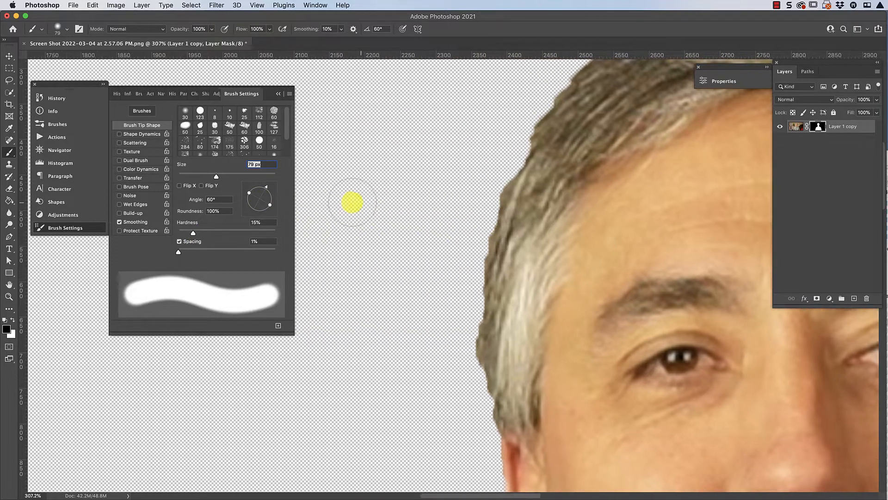
pyautogui.hscroll(2, 322, 183)
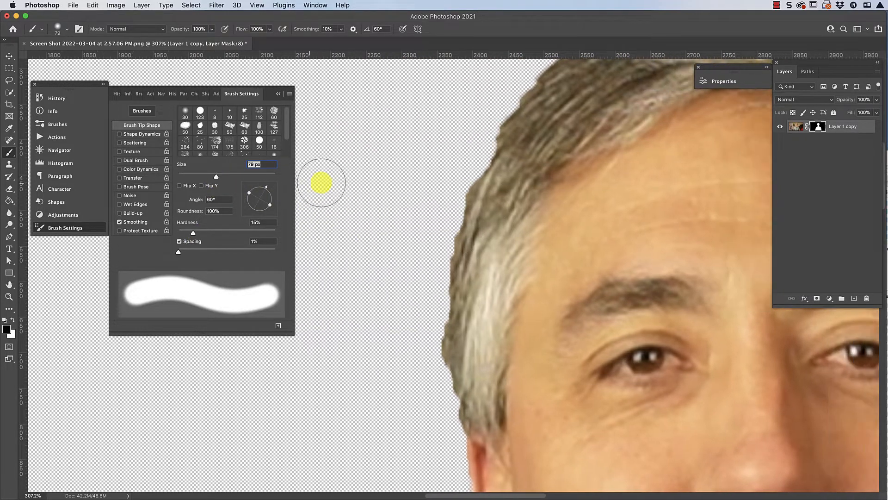
pyautogui.click(119, 134)
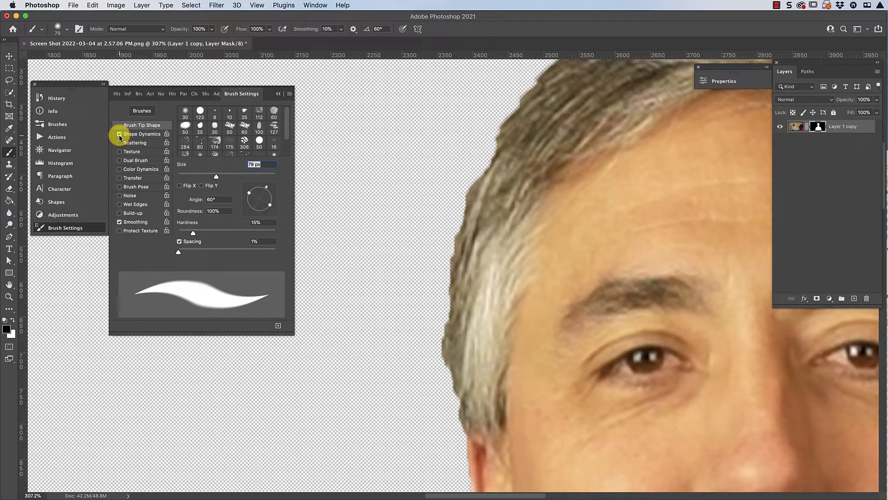
pyautogui.click(119, 134)
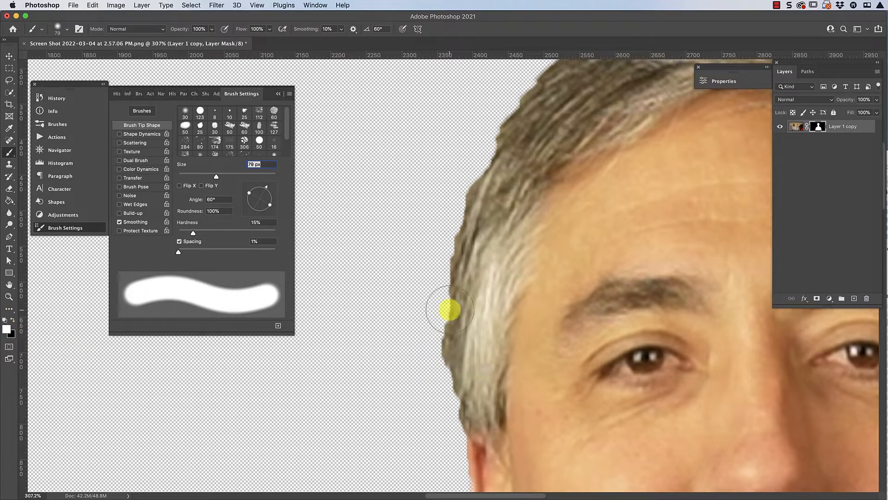
# - Paint white on the mask at the left hair edge and outward into the background, and remove the exposed background patch with black
pyautogui.moveTo(448, 310)
pyautogui.mouseDown()
pyautogui.moveTo(476, 307)
pyautogui.moveTo(472, 331)
pyautogui.moveTo(488, 236)
pyautogui.moveTo(514, 170)
pyautogui.moveTo(494, 258)
pyautogui.moveTo(465, 310)
pyautogui.moveTo(454, 303)
pyautogui.moveTo(414, 318)
pyautogui.moveTo(414, 278)
pyautogui.moveTo(392, 323)
pyautogui.moveTo(397, 299)
pyautogui.moveTo(392, 334)
pyautogui.moveTo(402, 274)
pyautogui.moveTo(375, 303)
pyautogui.mouseUp()
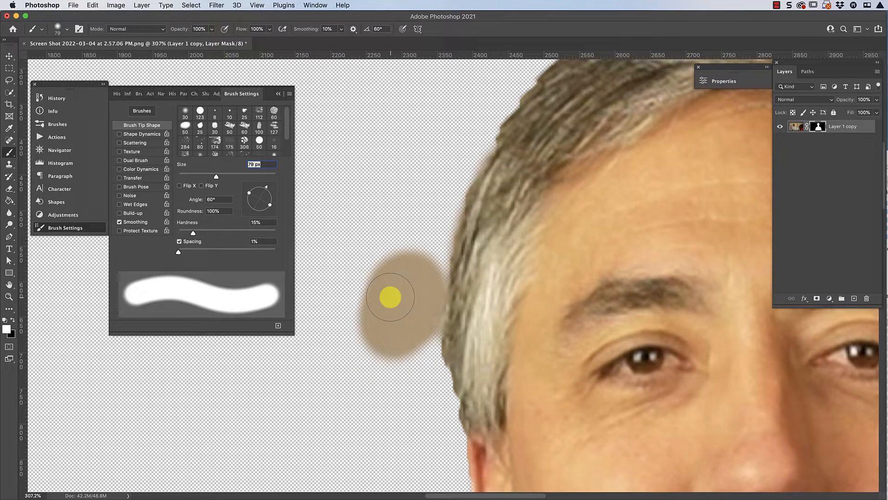
pyautogui.click(92, 5)
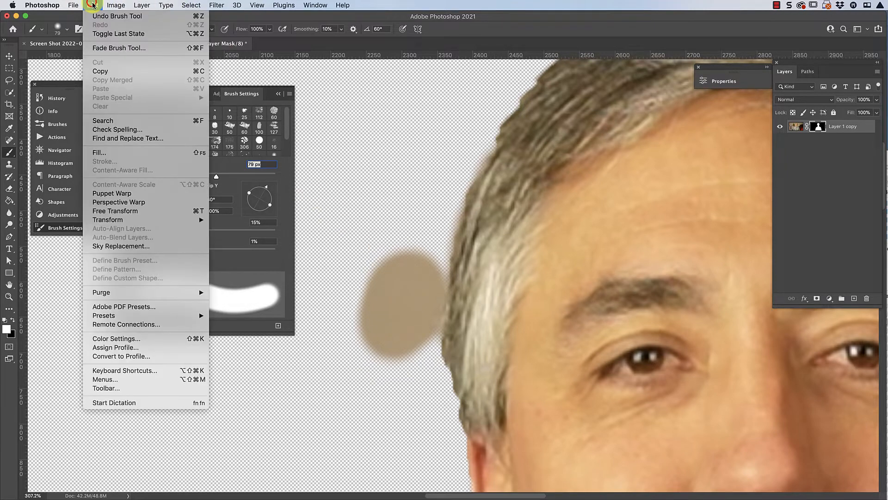
pyautogui.click(92, 5)
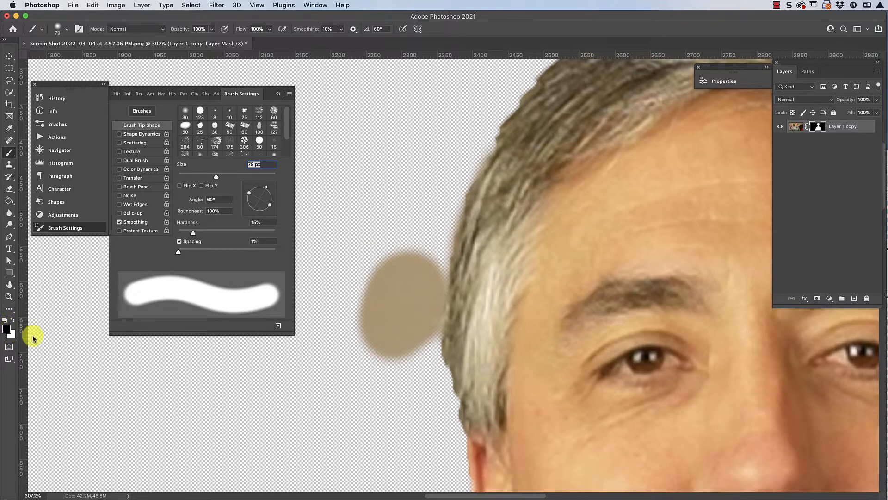
pyautogui.moveTo(355, 336)
pyautogui.mouseDown()
pyautogui.moveTo(376, 290)
pyautogui.moveTo(407, 264)
pyautogui.moveTo(404, 349)
pyautogui.moveTo(394, 353)
pyautogui.mouseUp()
pyautogui.scroll(3, 416, 266)
pyautogui.hscroll(4, 416, 266)
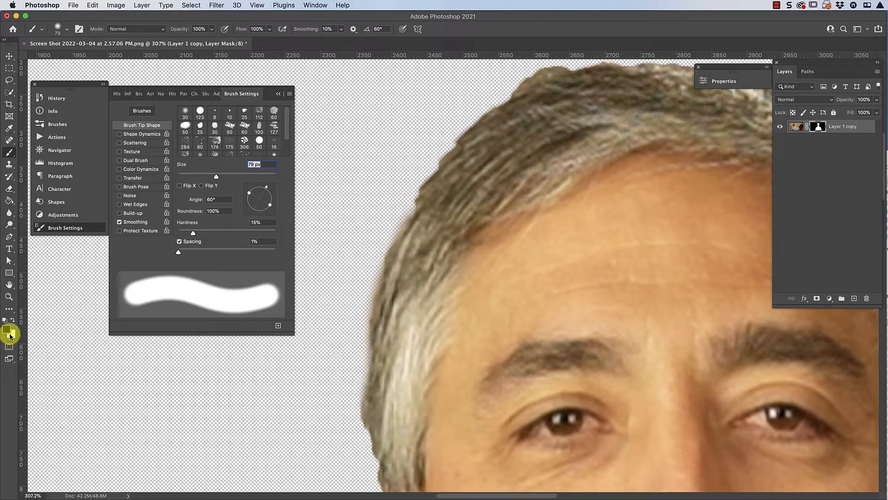
# - Raise the brush hardness to 56% and paint the mask white along the left hair edge up towards the crown
pyautogui.scroll(-3, 83, 253)
pyautogui.hscroll(2, 83, 252)
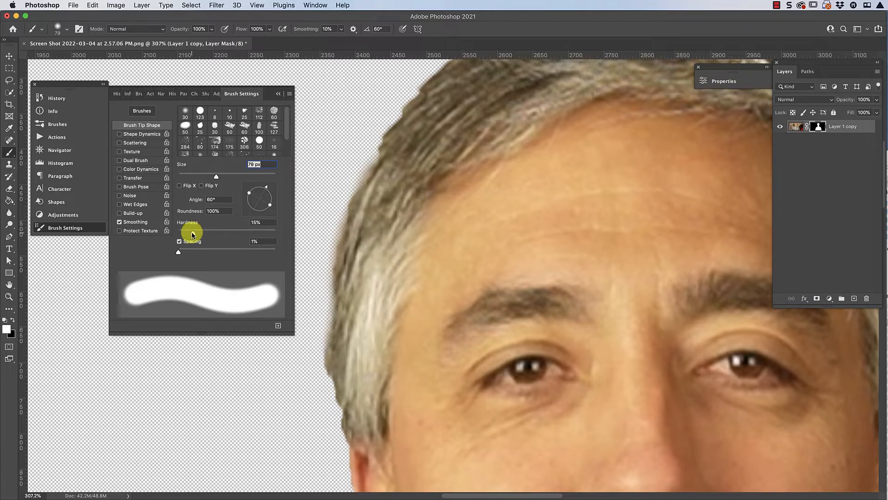
pyautogui.moveTo(183, 235); pyautogui.dragTo(225, 236)
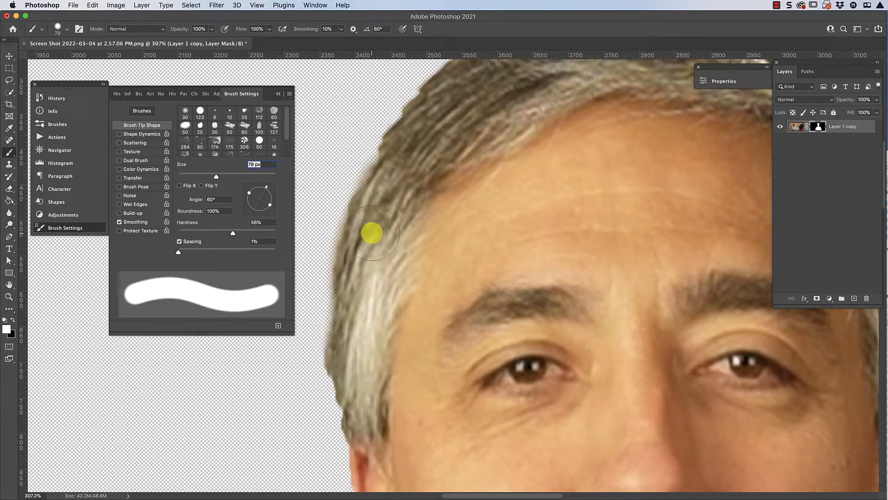
pyautogui.moveTo(370, 238); pyautogui.dragTo(399, 211)
pyautogui.scroll(3, 399, 211)
pyautogui.hscroll(3, 400, 211)
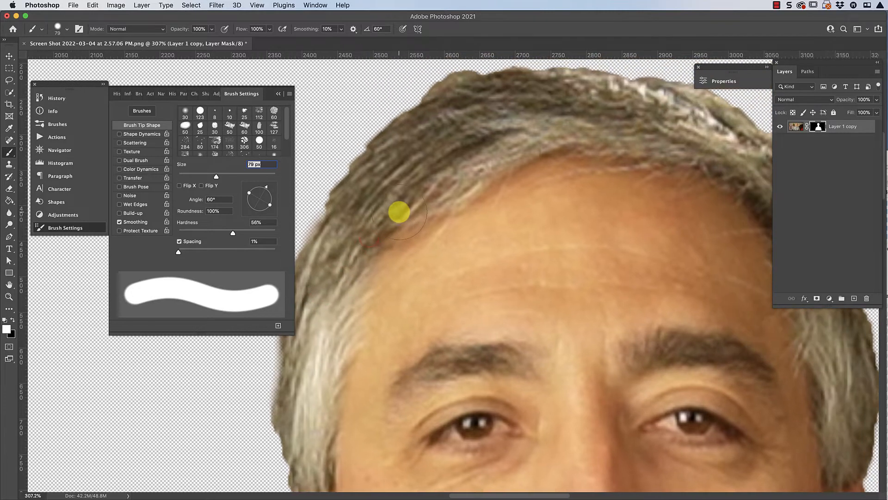
pyautogui.click(343, 234)
pyautogui.click(359, 210)
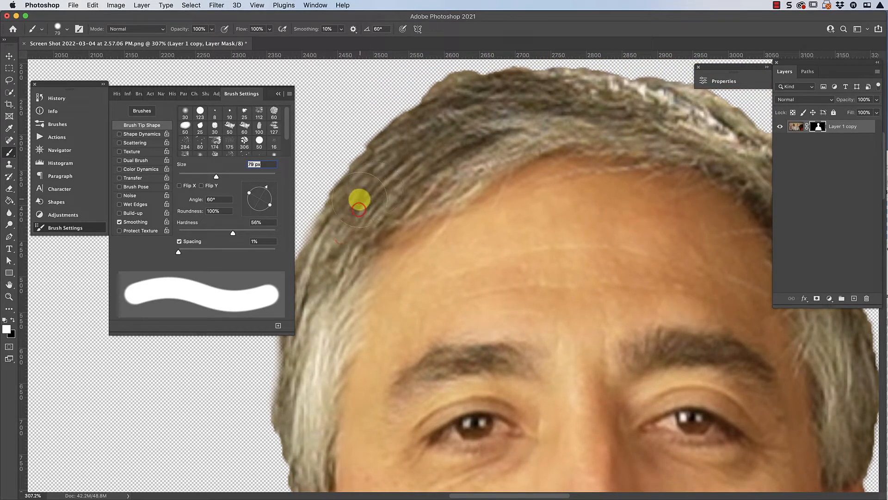
pyautogui.click(359, 199)
pyautogui.click(383, 170)
pyautogui.scroll(4, 429, 149)
pyautogui.hscroll(4, 429, 149)
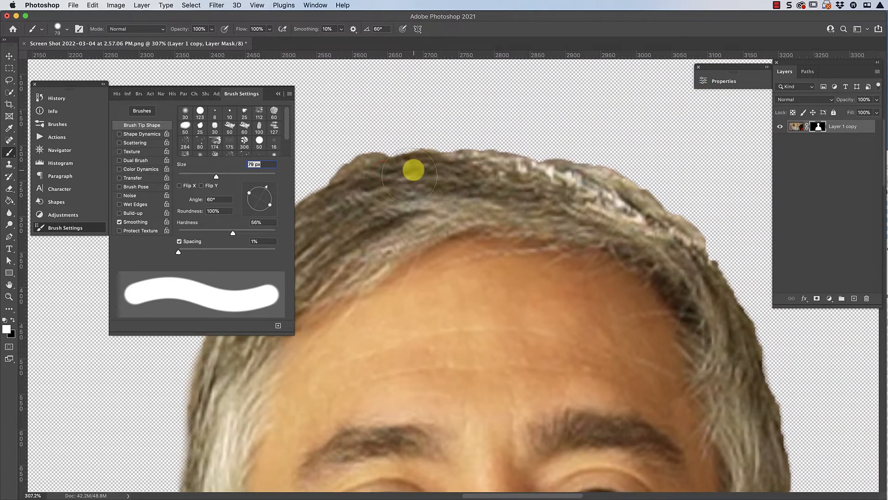
pyautogui.click(345, 207)
# - Paint black on the mask just above the hair to trim the uneven bump left of the crown
pyautogui.hscroll(-3, 385, 190)
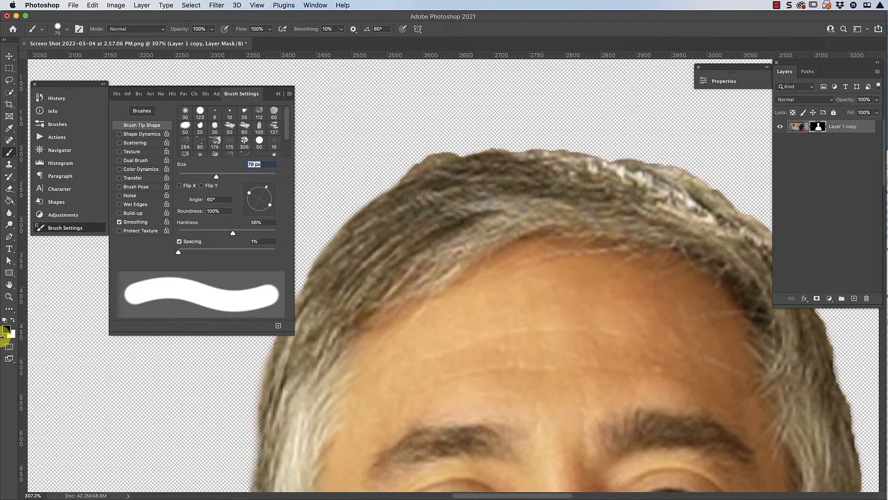
pyautogui.click(447, 129)
pyautogui.click(396, 146)
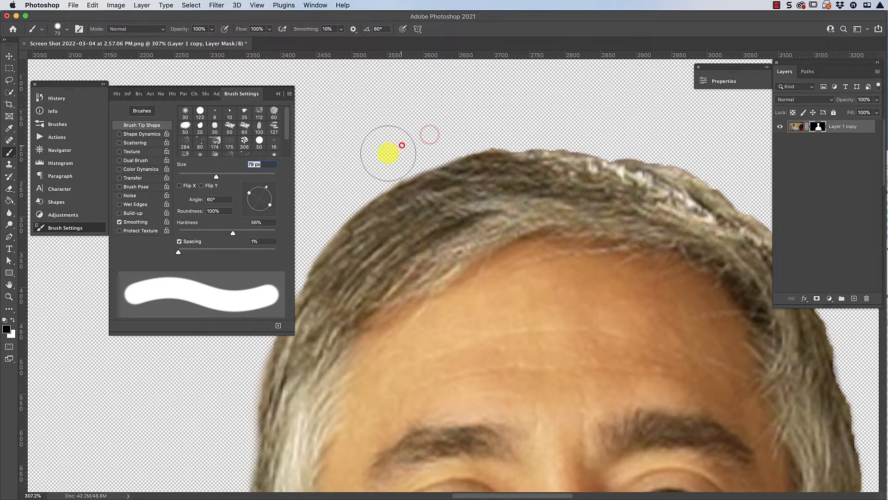
pyautogui.click(479, 121)
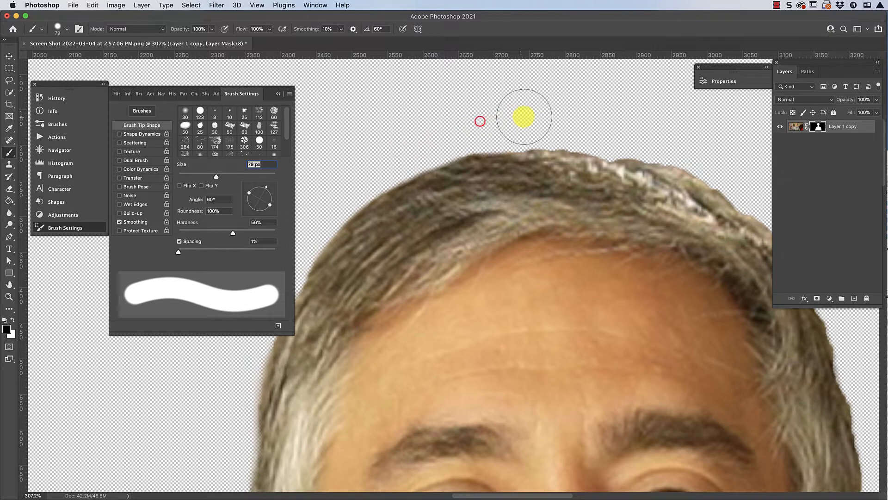
pyautogui.hscroll(5, 520, 117)
pyautogui.hscroll(-2, 496, 120)
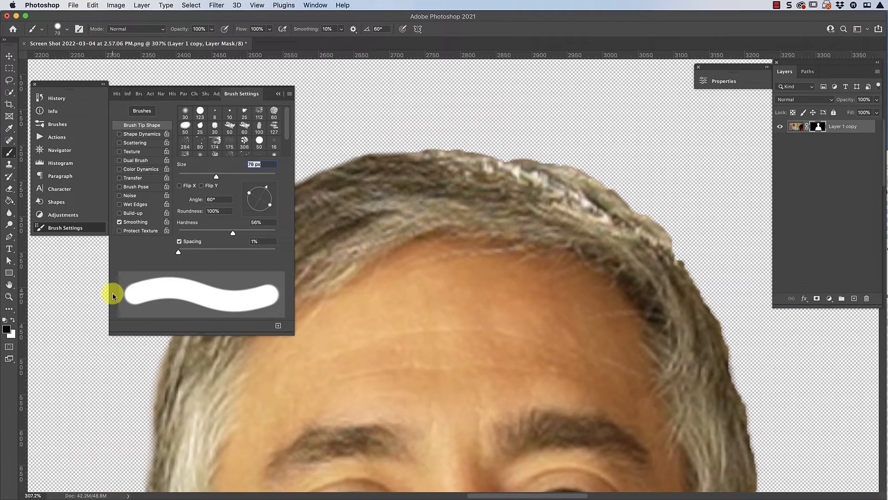
# - Switch to white and paint the mask along the hair edge from the crown down the right side to above the ear
pyautogui.press('x')
pyautogui.click(489, 184)
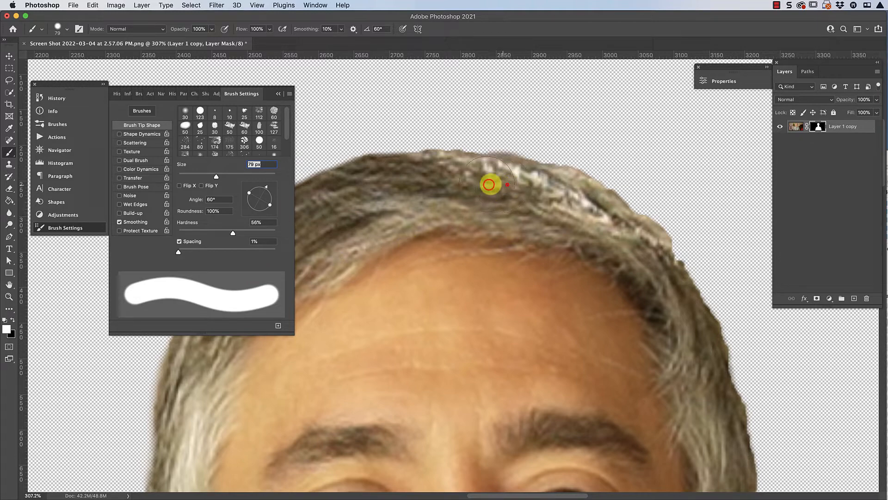
pyautogui.moveTo(489, 184)
pyautogui.mouseDown()
pyautogui.moveTo(546, 193)
pyautogui.moveTo(595, 214)
pyautogui.moveTo(619, 242)
pyautogui.mouseUp()
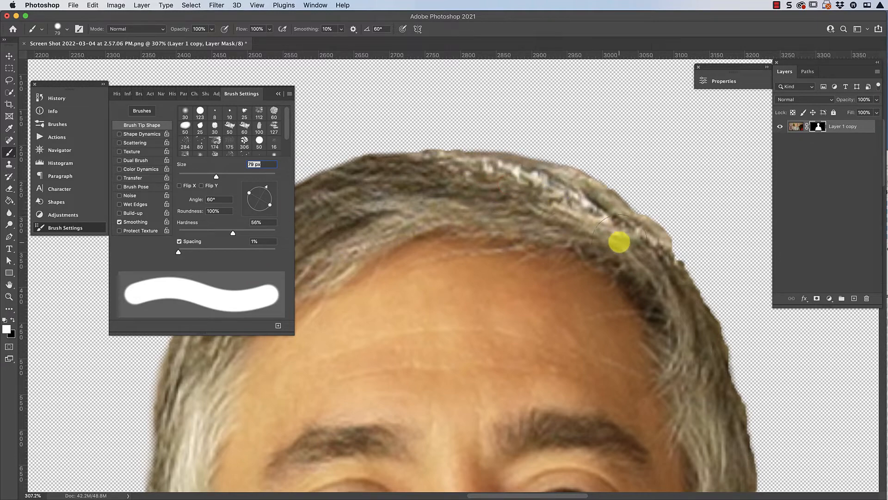
pyautogui.scroll(-5, 618, 241)
pyautogui.hscroll(3, 618, 241)
pyautogui.scroll(2, 595, 185)
pyautogui.moveTo(546, 133)
pyautogui.mouseDown()
pyautogui.moveTo(594, 183)
pyautogui.moveTo(590, 175)
pyautogui.moveTo(580, 163)
pyautogui.moveTo(605, 211)
pyautogui.moveTo(599, 187)
pyautogui.moveTo(630, 254)
pyautogui.moveTo(605, 204)
pyautogui.moveTo(621, 257)
pyautogui.moveTo(632, 194)
pyautogui.moveTo(655, 305)
pyautogui.mouseUp()
pyautogui.scroll(-5, 604, 201)
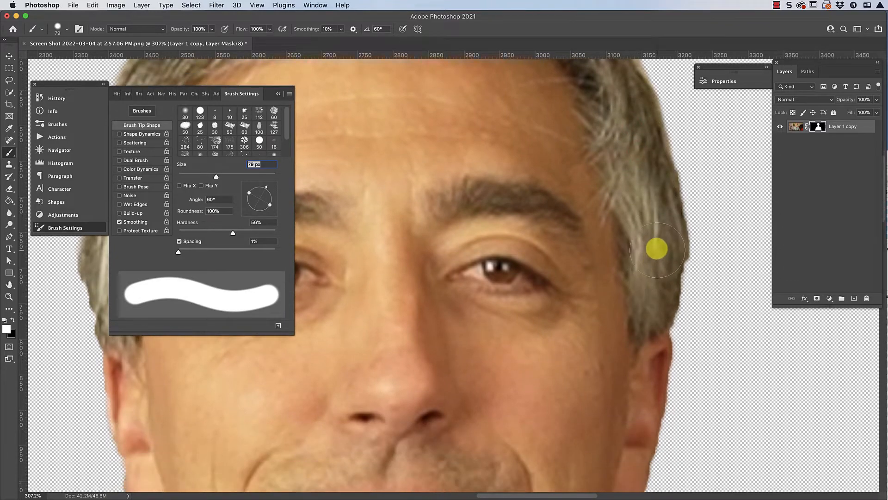
pyautogui.click(659, 265)
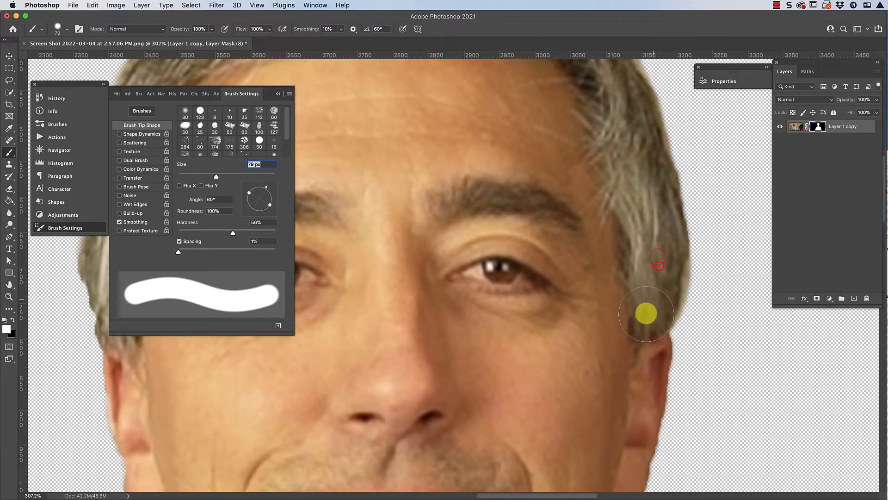
# - Paint black on the mask to trim the right hair edge above the ear, and collapse the brush settings
pyautogui.click(705, 322)
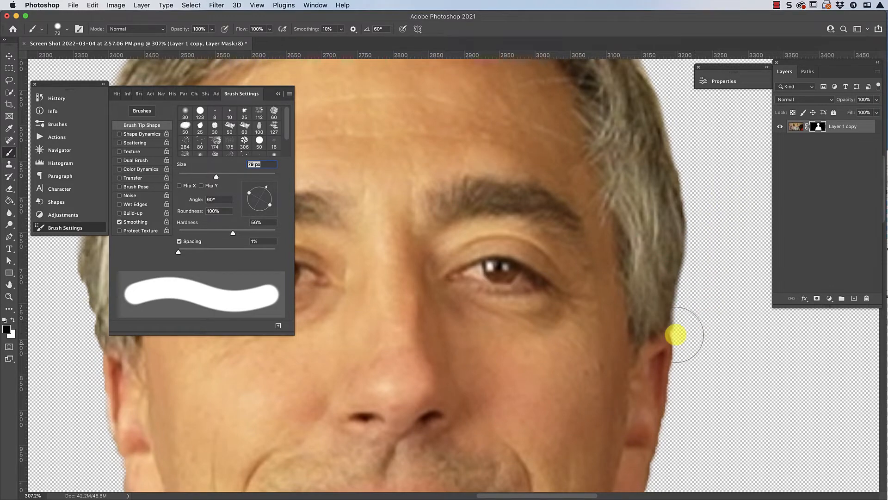
pyautogui.press('super+minus')
pyautogui.press('super+minus')
pyautogui.press('super+minus')
pyautogui.press('super+minus')
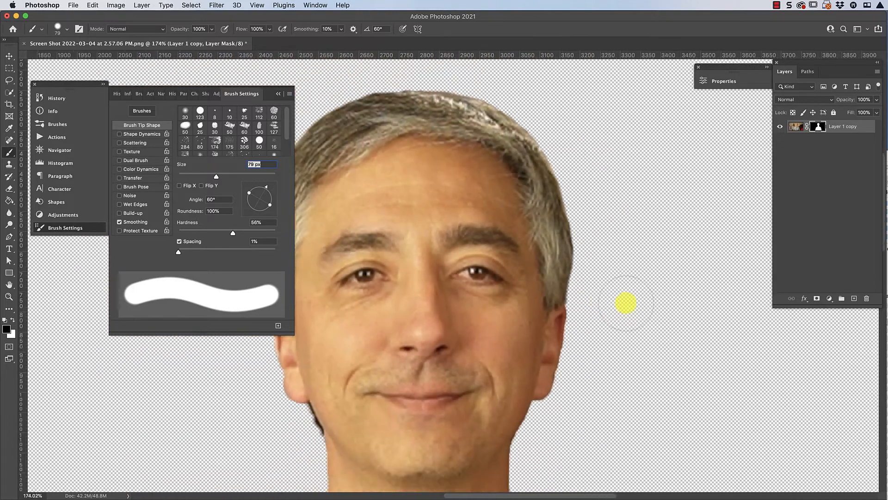
pyautogui.press('super+0')
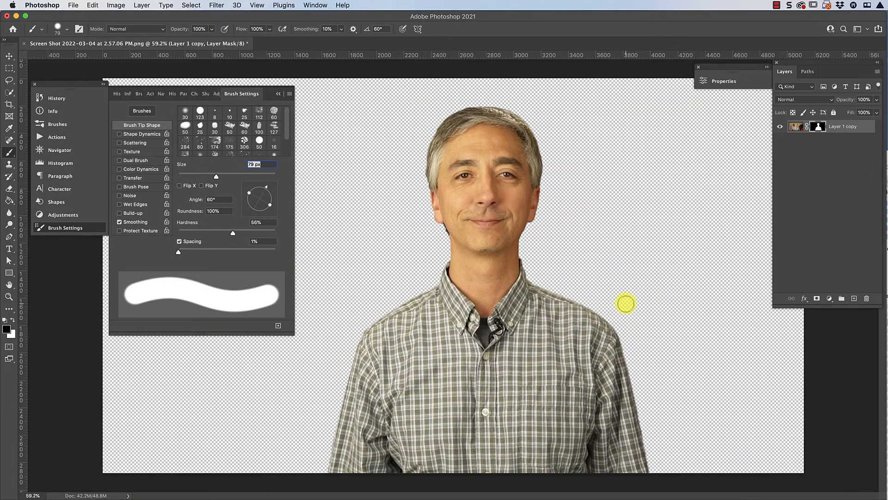
pyautogui.press('v')
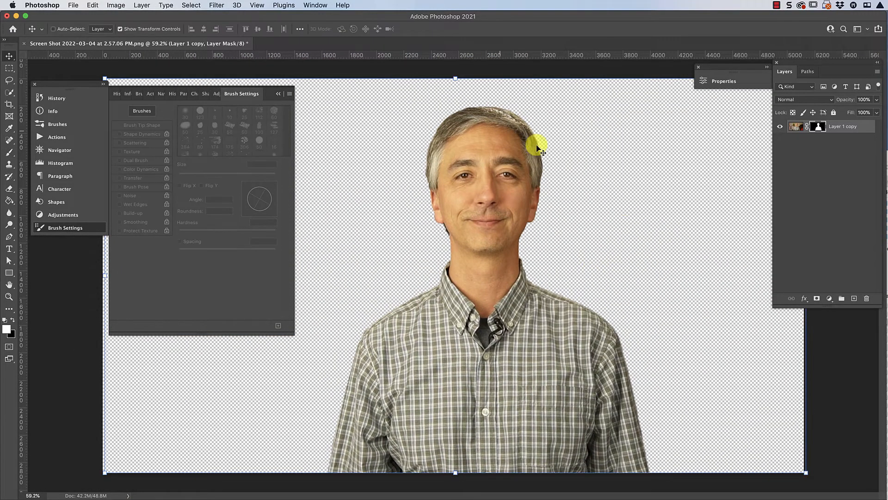
pyautogui.click(65, 228)
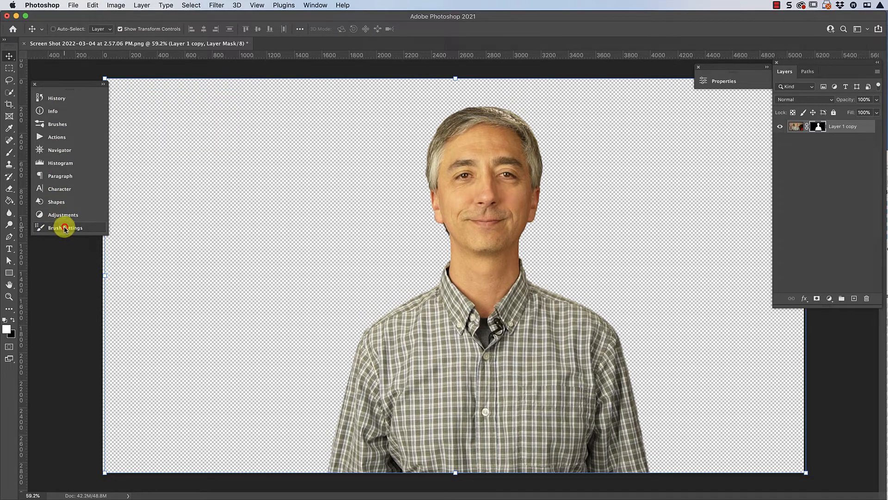
# - Add a solid color fill layer named "white" with the color ffffff
pyautogui.click(142, 5)
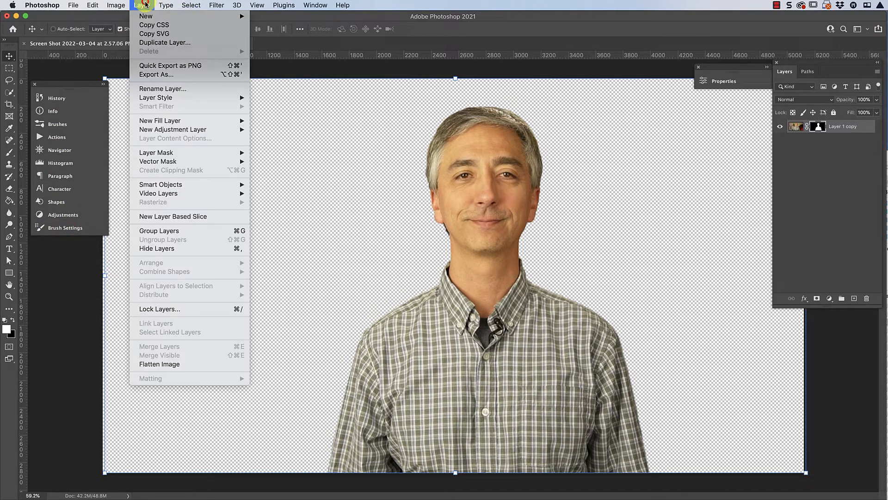
pyautogui.moveTo(157, 121)
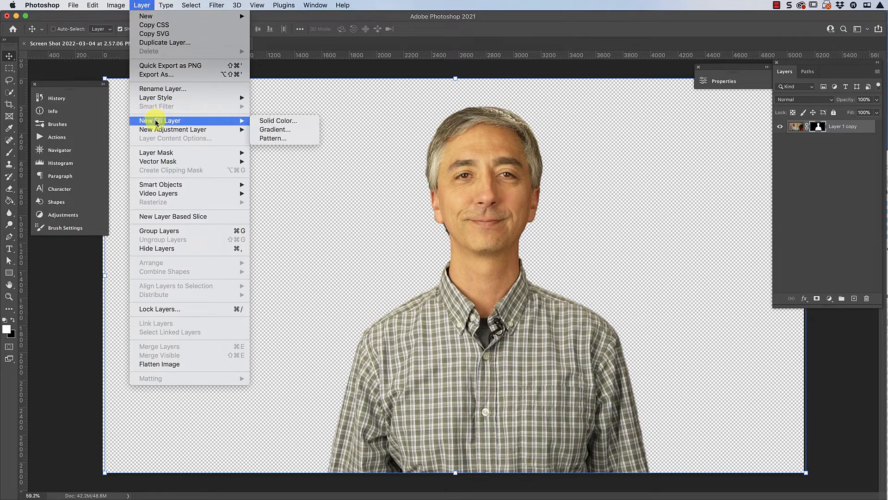
pyautogui.click(269, 122)
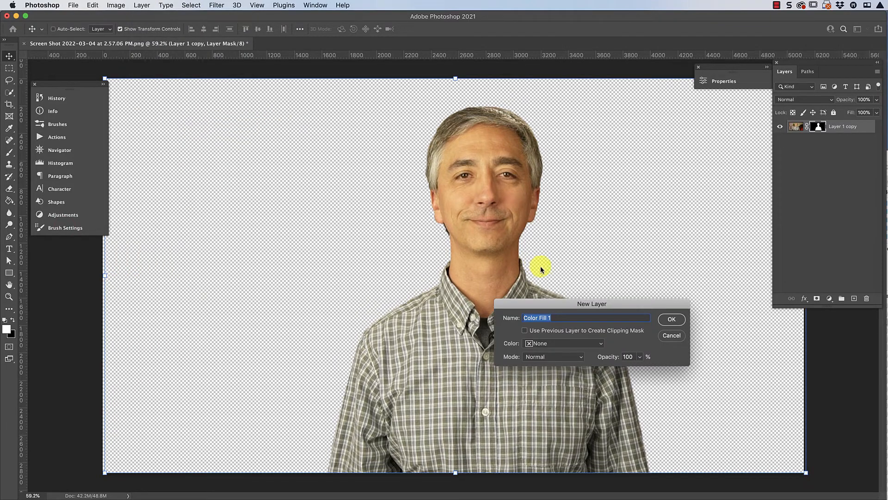
pyautogui.write('white')
pyautogui.press('Return')
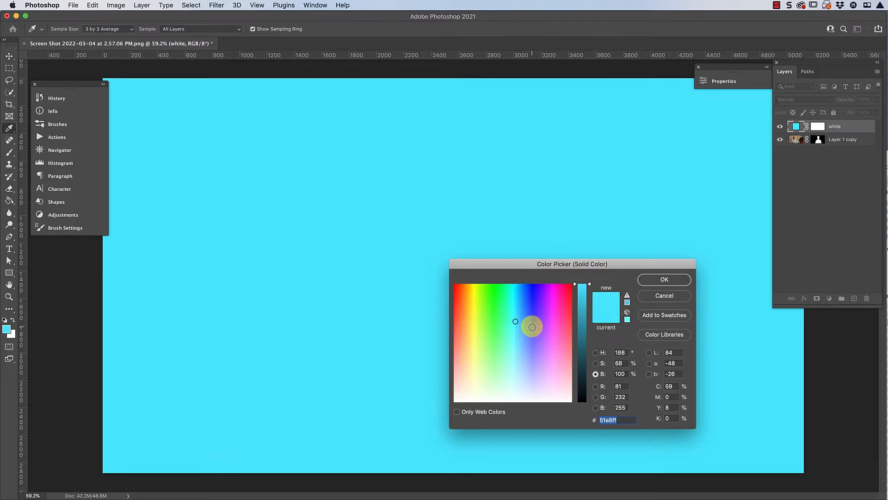
pyautogui.moveTo(518, 329)
pyautogui.mouseDown()
pyautogui.moveTo(499, 345)
pyautogui.moveTo(501, 405)
pyautogui.mouseUp()
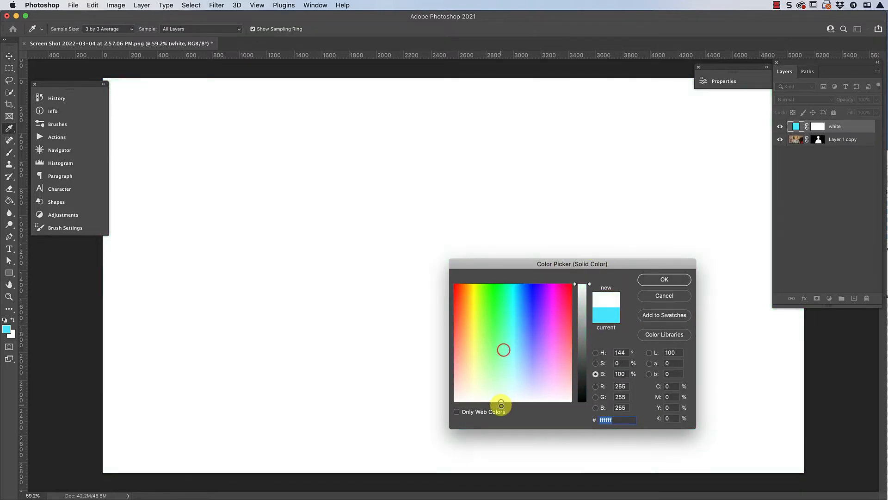
pyautogui.click(667, 280)
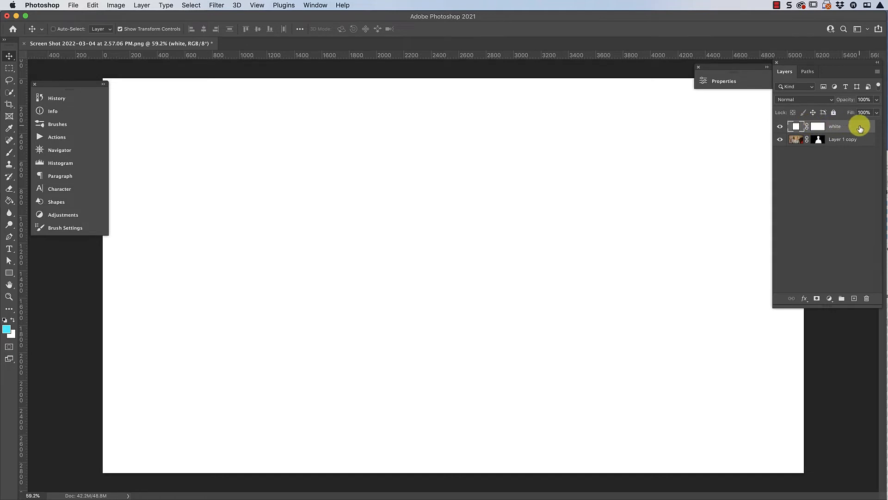
# - Move the white fill layer beneath Layer 1 copy and check the cut-out's edges against the white background
pyautogui.moveTo(860, 128); pyautogui.dragTo(860, 142)
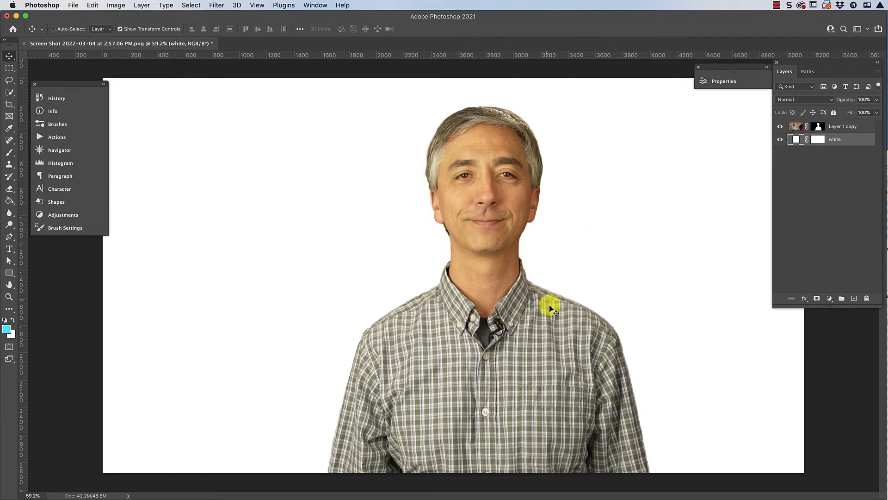
pyautogui.press('super+minus')
pyautogui.press('super+minus')
pyautogui.press('super+minus')
pyautogui.press('super+minus')
pyautogui.press('super+minus')
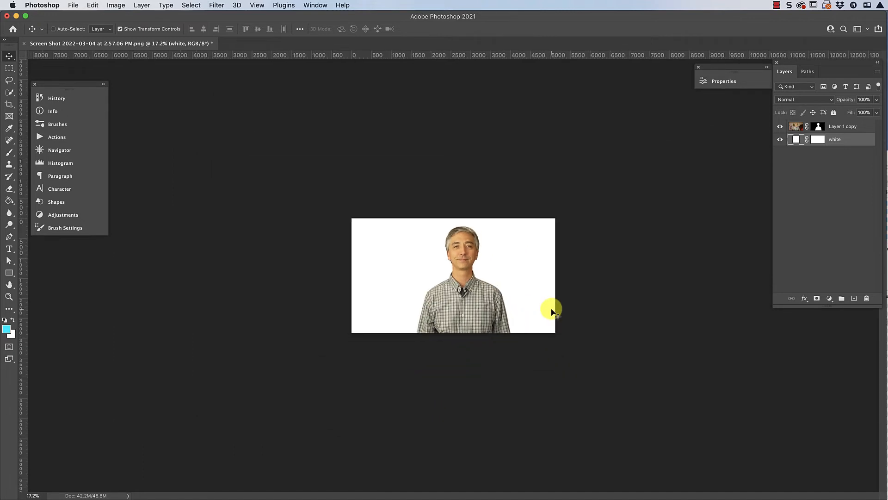
pyautogui.scroll(-2, 547, 312)
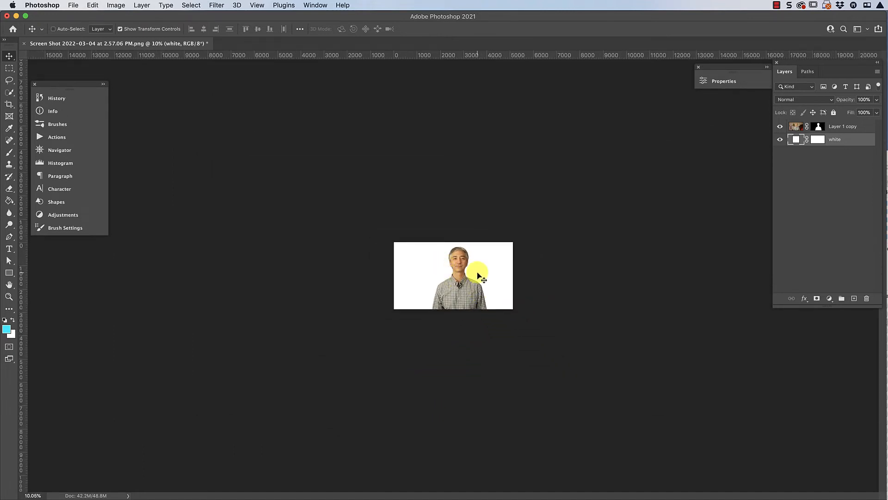
pyautogui.scroll(6, 478, 276)
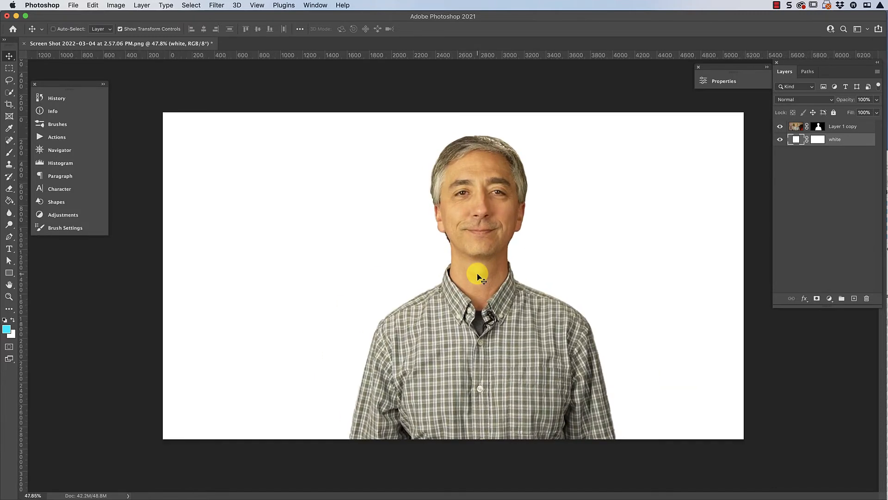
pyautogui.scroll(2, 478, 276)
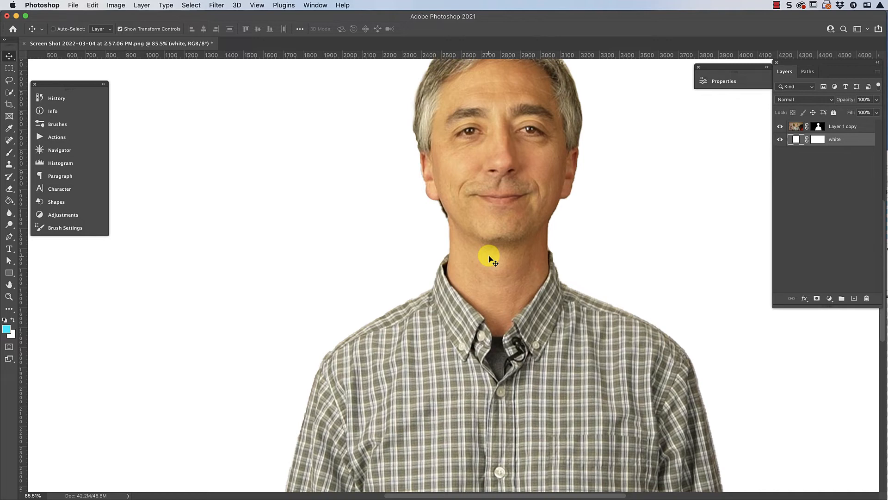
pyautogui.scroll(-5, 504, 259)
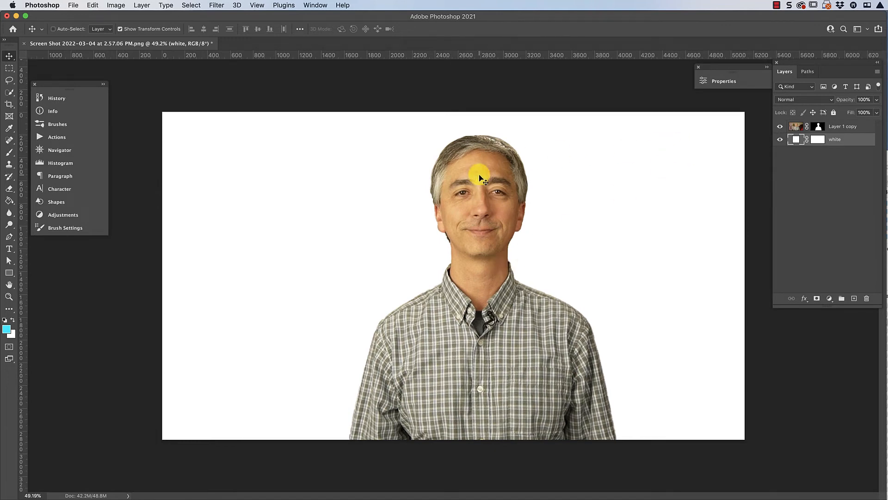
# - Add a drop shadow to Layer 1 copy and set the shadow color to black (000000)
pyautogui.doubleClick(869, 131)
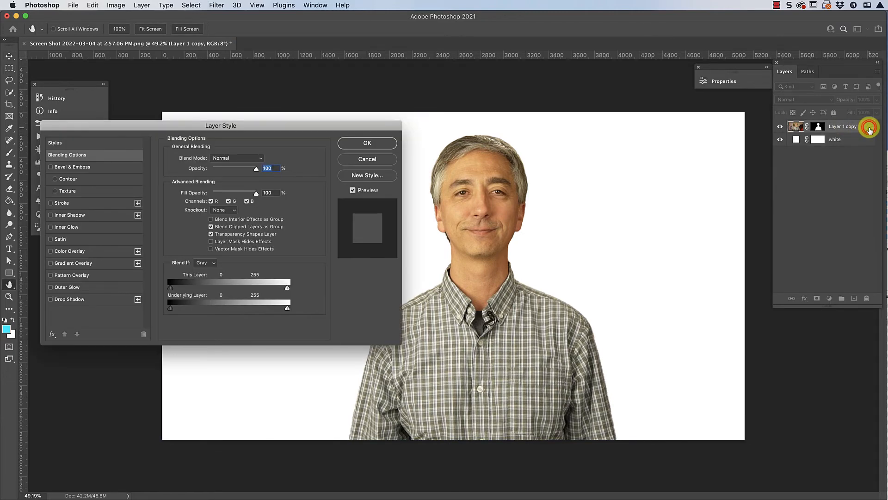
pyautogui.moveTo(361, 125); pyautogui.dragTo(335, 108)
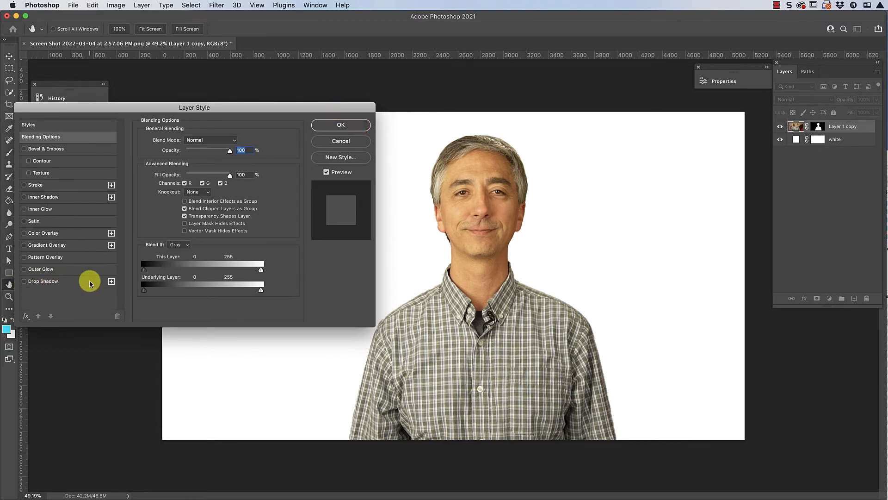
pyautogui.click(23, 282)
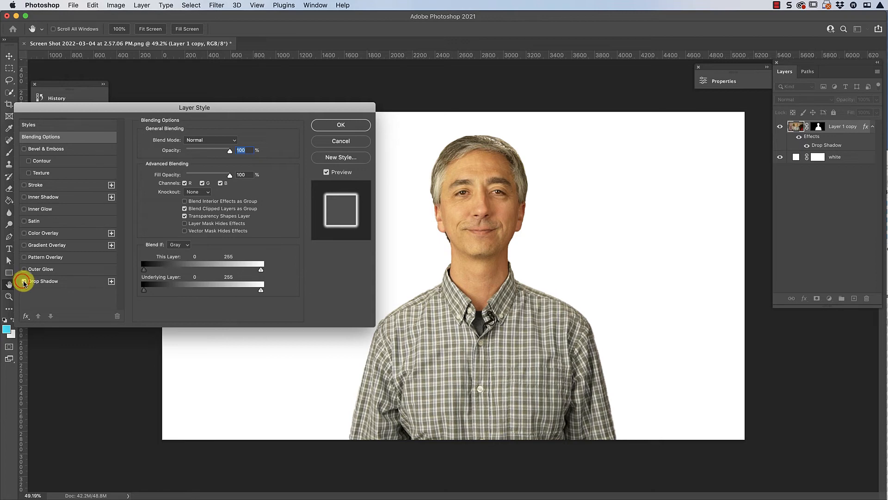
pyautogui.click(43, 281)
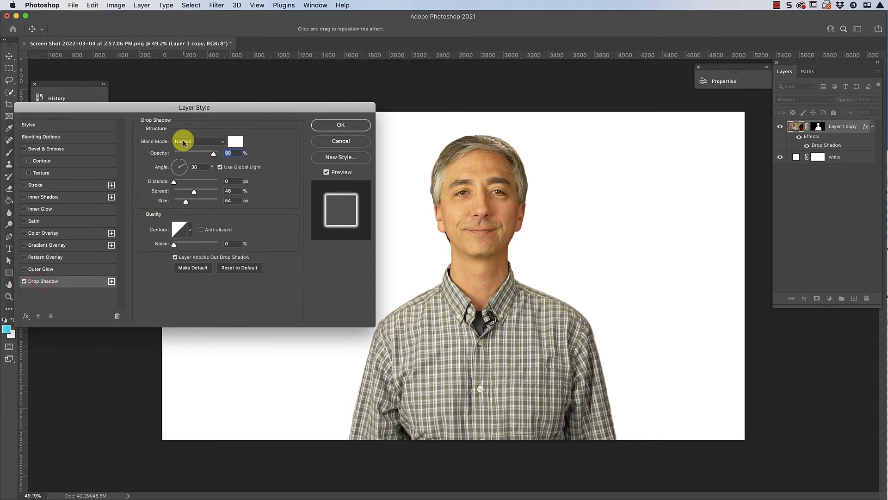
pyautogui.click(236, 142)
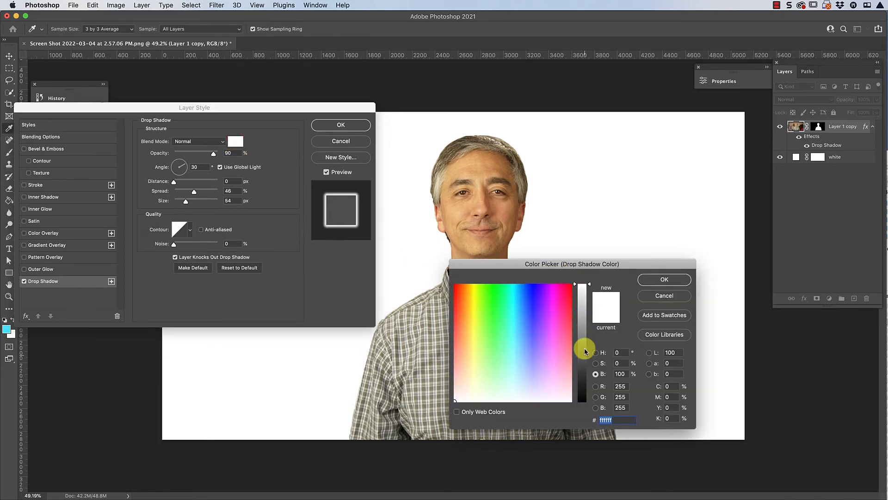
pyautogui.moveTo(589, 285); pyautogui.dragTo(587, 403)
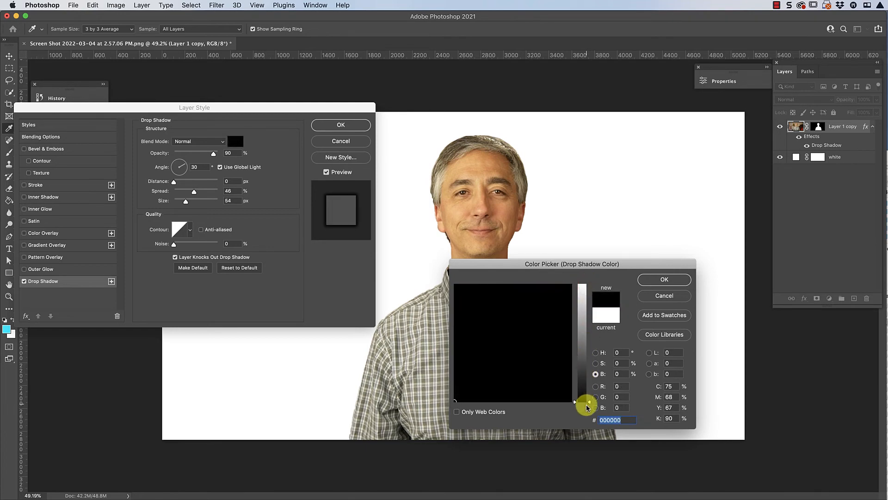
pyautogui.click(666, 279)
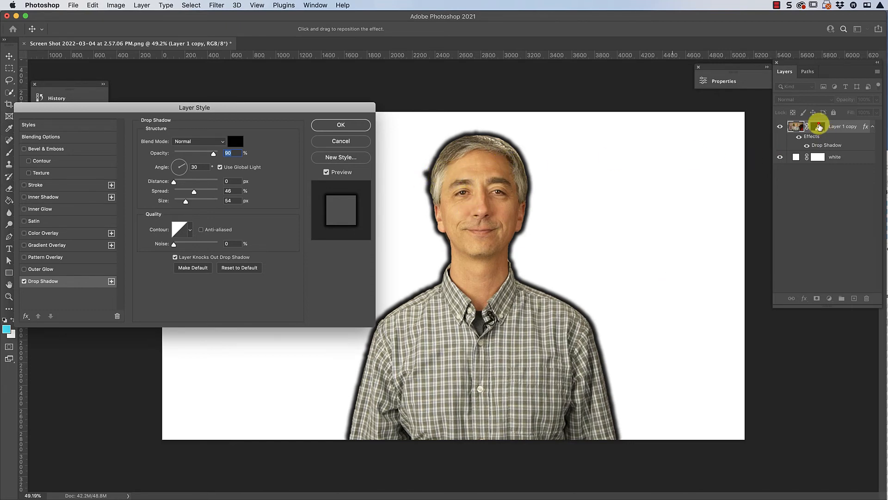
pyautogui.click(342, 126)
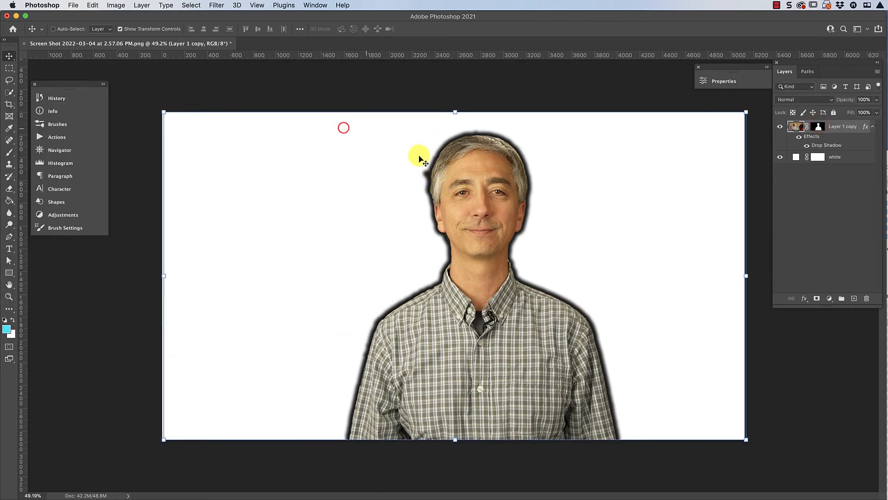
# - Paint black on the Layer 1 copy mask to remove the stray shadowed bump beside the left hair edge
pyautogui.press('b')
pyautogui.moveTo(422, 176); pyautogui.dragTo(430, 177)
pyautogui.click(818, 126)
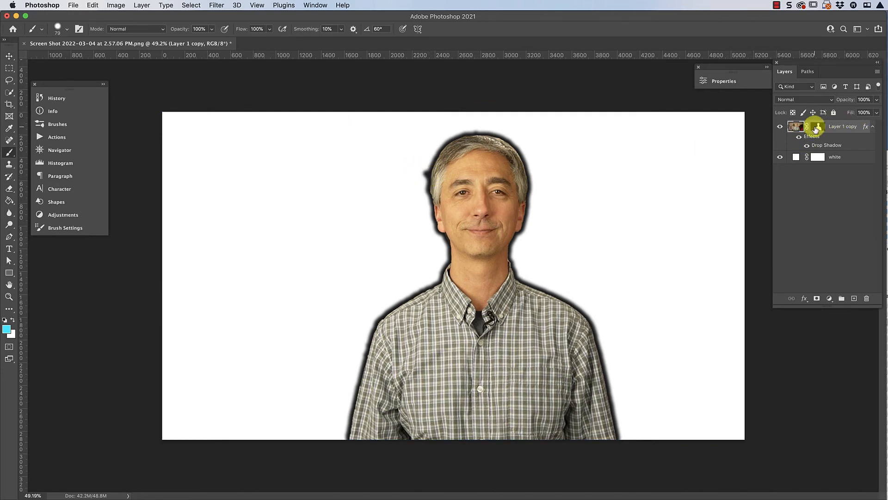
pyautogui.click(423, 172)
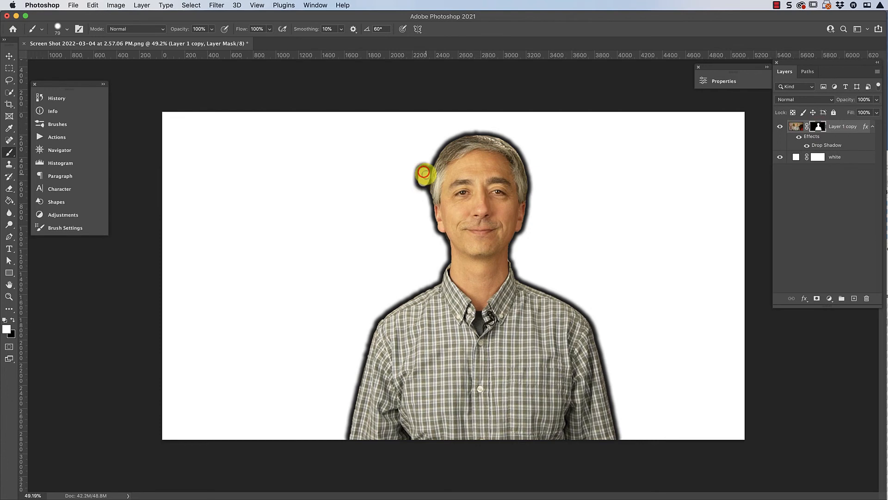
pyautogui.moveTo(425, 172); pyautogui.dragTo(426, 171)
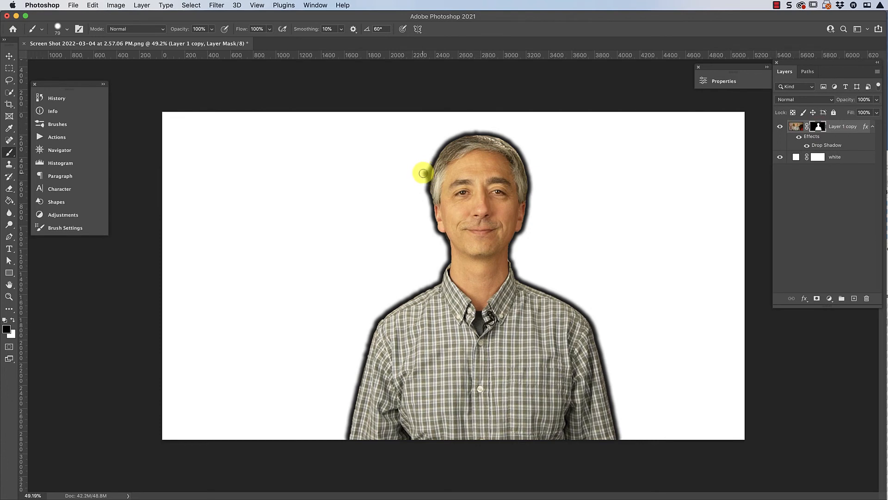
pyautogui.click(424, 171)
pyautogui.moveTo(423, 176); pyautogui.dragTo(423, 202)
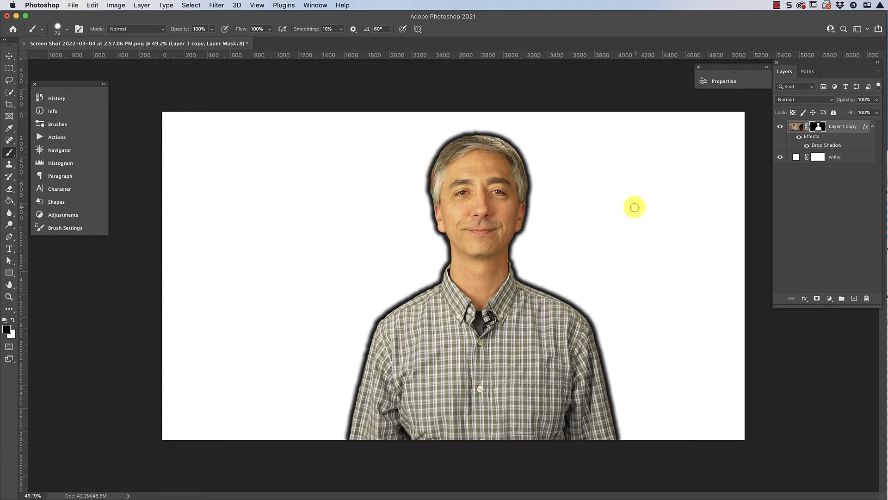
# - Set the spread of Layer 1 copy's drop shadow to 21% and compare the portrait with the effect preview off and on
pyautogui.doubleClick(867, 128)
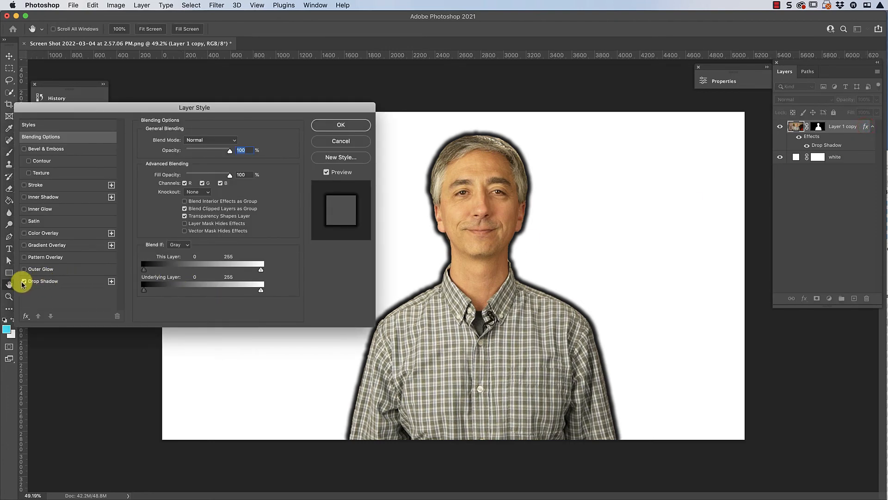
pyautogui.click(49, 281)
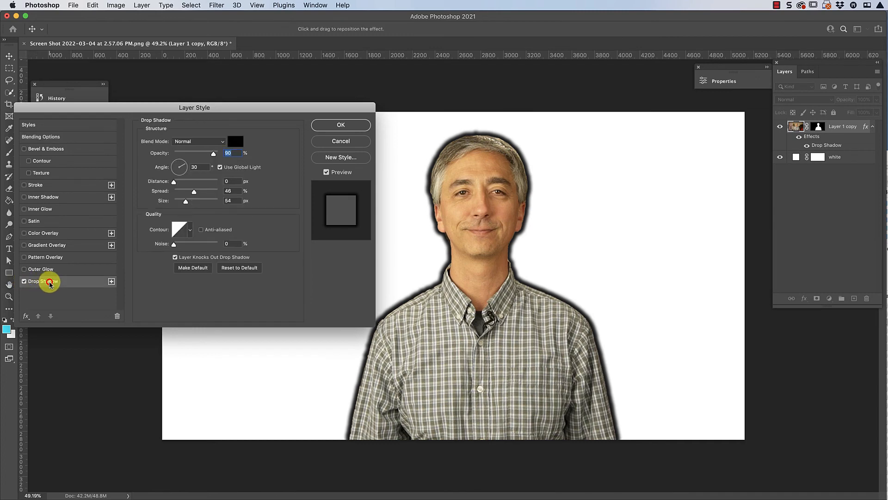
pyautogui.moveTo(186, 201)
pyautogui.mouseDown()
pyautogui.moveTo(198, 204)
pyautogui.moveTo(185, 201)
pyautogui.moveTo(200, 192)
pyautogui.moveTo(183, 194)
pyautogui.mouseUp()
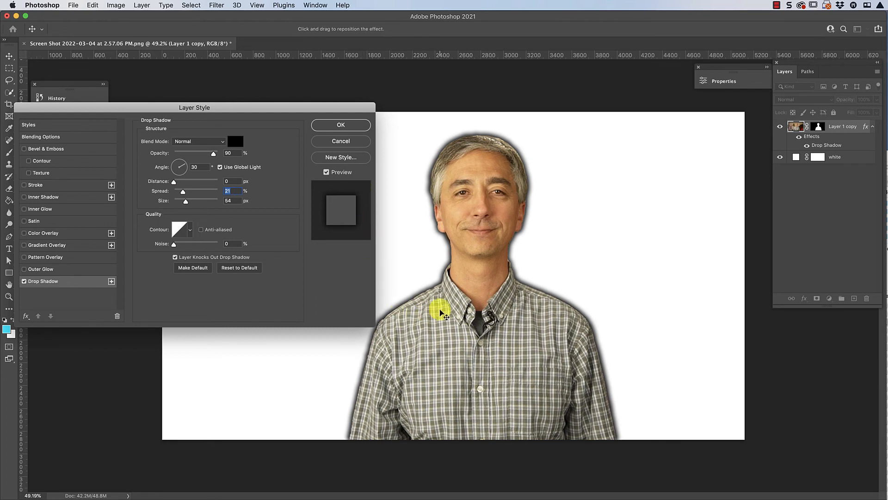
pyautogui.click(326, 173)
pyautogui.click(326, 173)
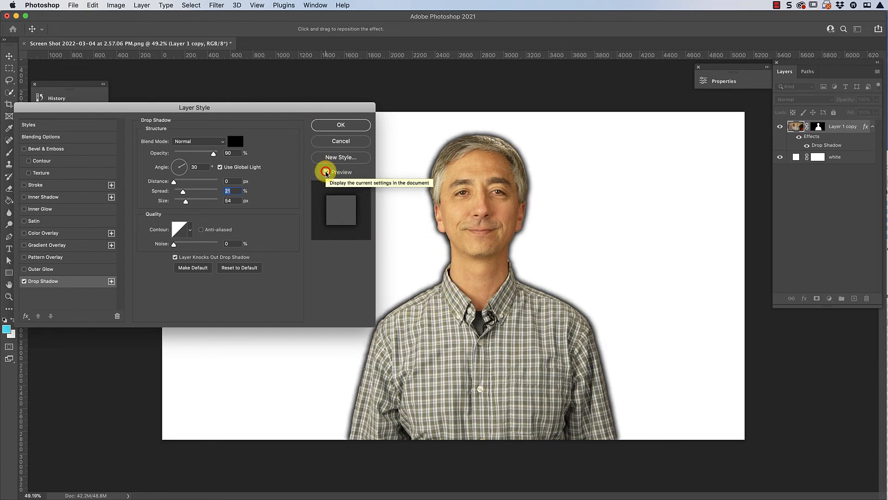
pyautogui.click(326, 172)
pyautogui.click(326, 172)
pyautogui.click(326, 173)
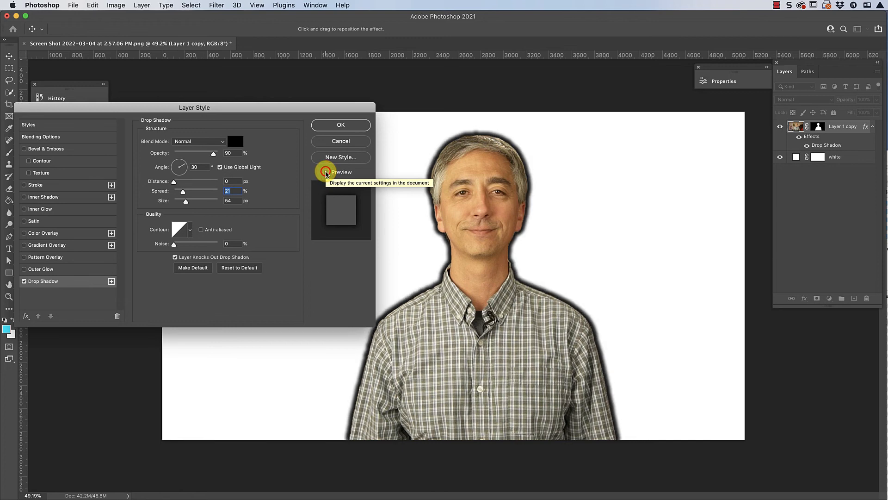
pyautogui.click(326, 172)
pyautogui.click(326, 173)
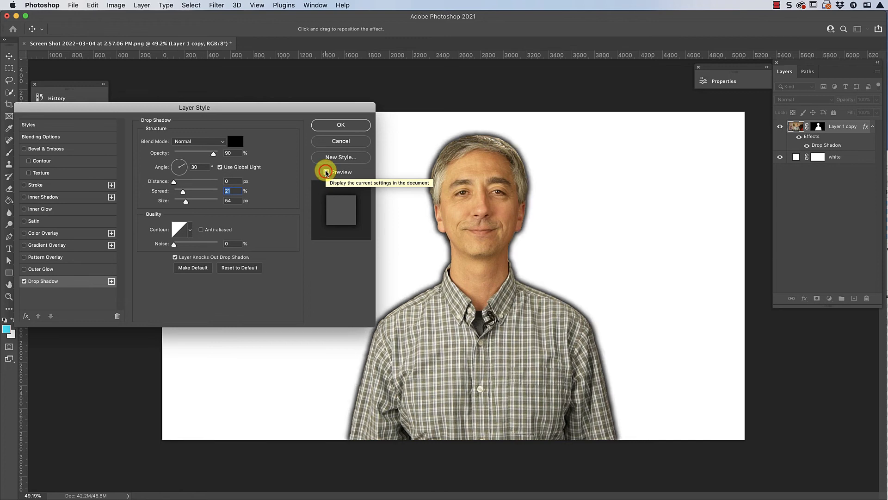
pyautogui.click(344, 125)
pyautogui.press('b')
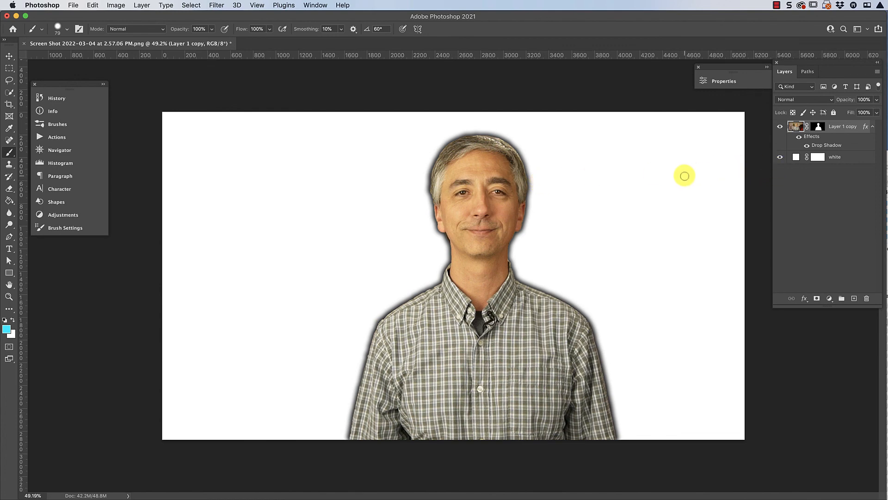
pyautogui.click(10, 81)
pyautogui.click(10, 96)
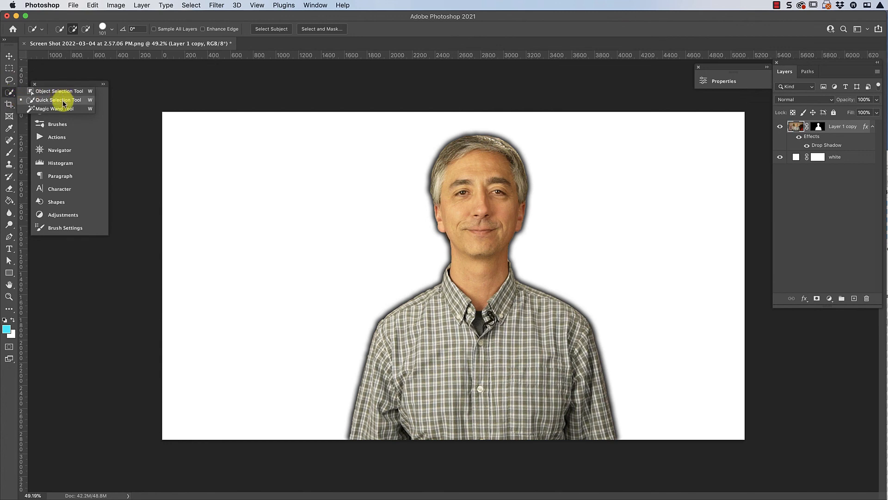
pyautogui.click(854, 198)
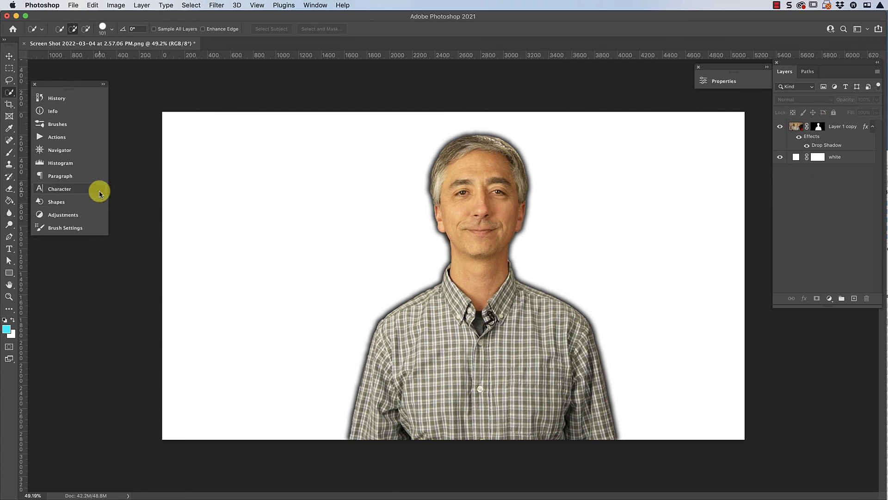
pyautogui.click(12, 154)
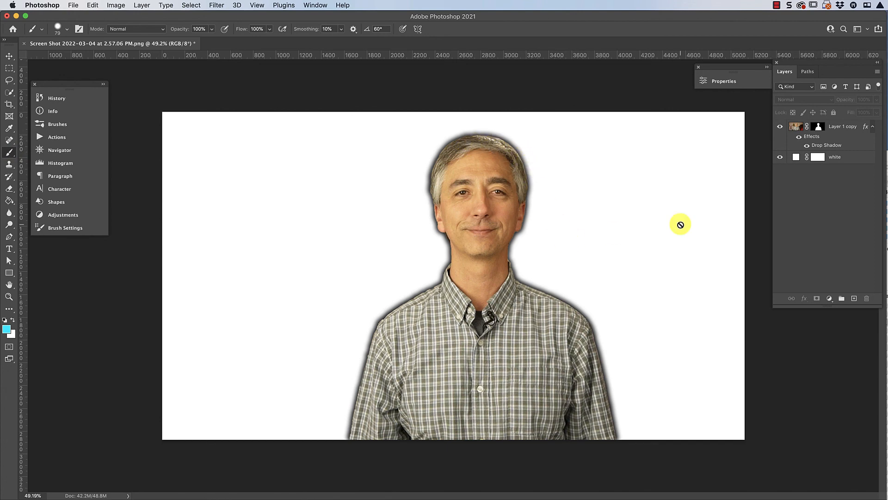
pyautogui.scroll(3, 525, 255)
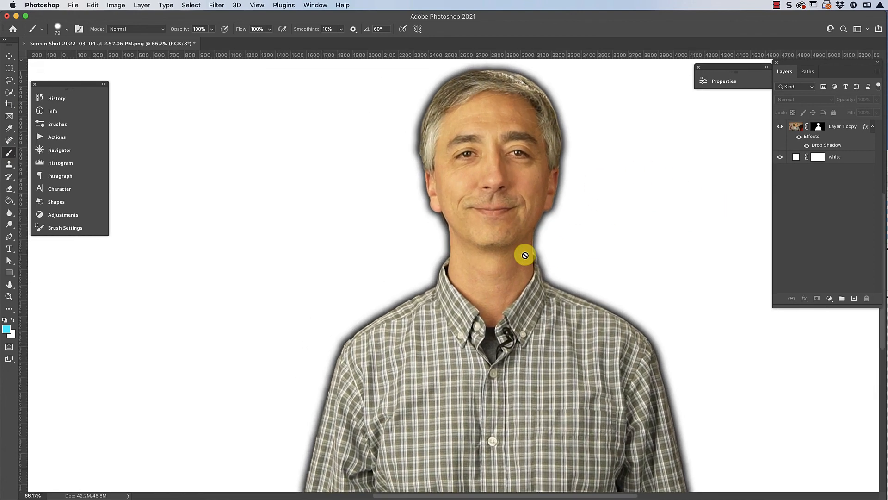
pyautogui.scroll(-3, 525, 255)
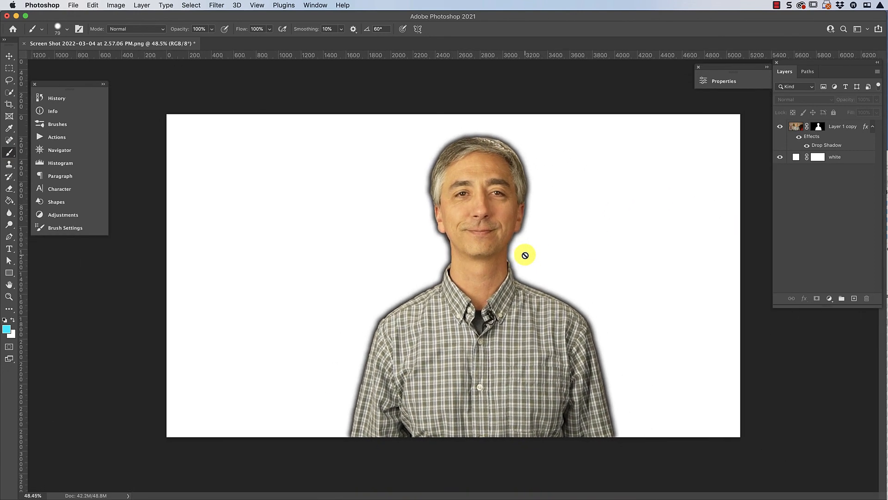